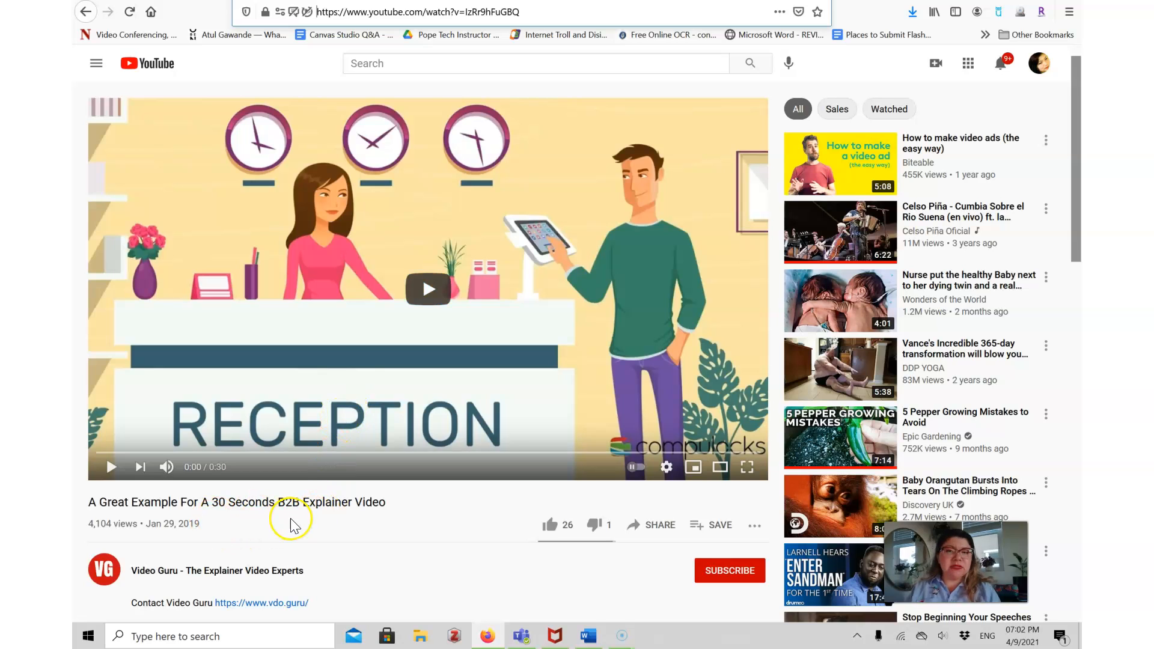
Copy the YouTube video's URL from the browser address bar.
left_click(421, 14)
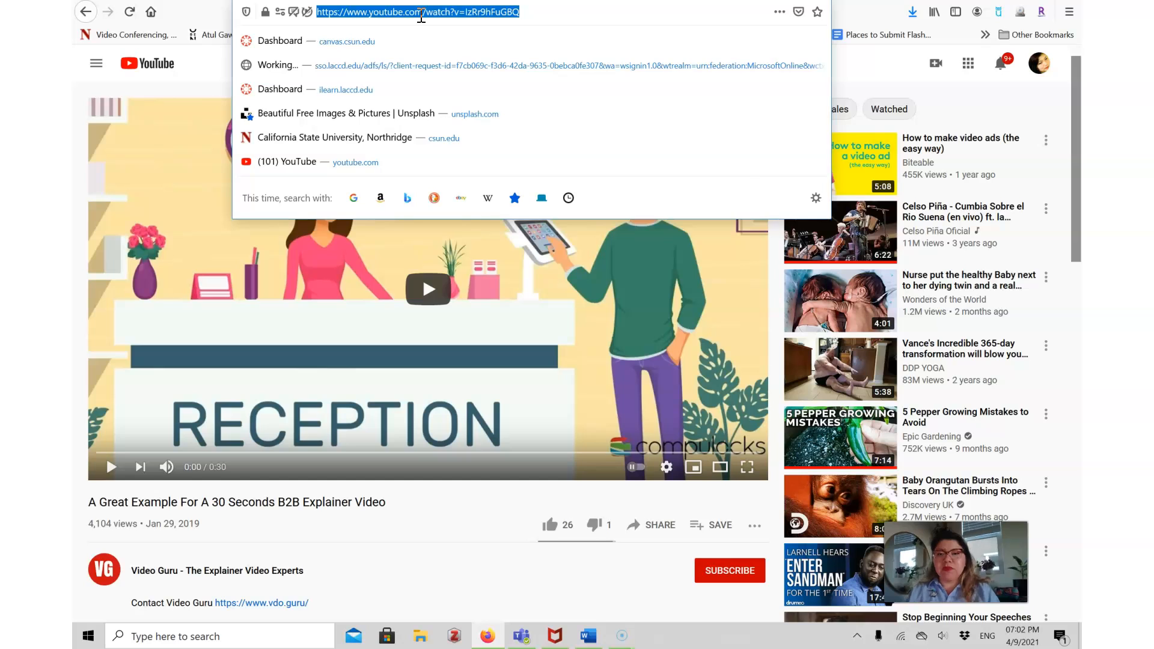
right_click(421, 16)
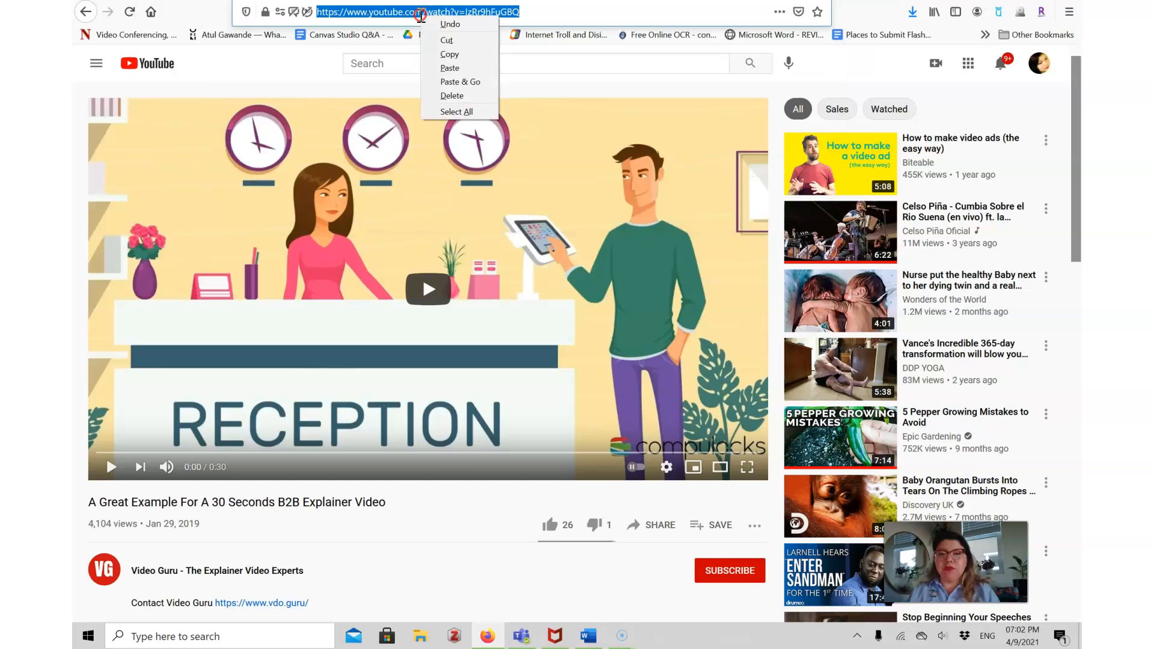
left_click(443, 41)
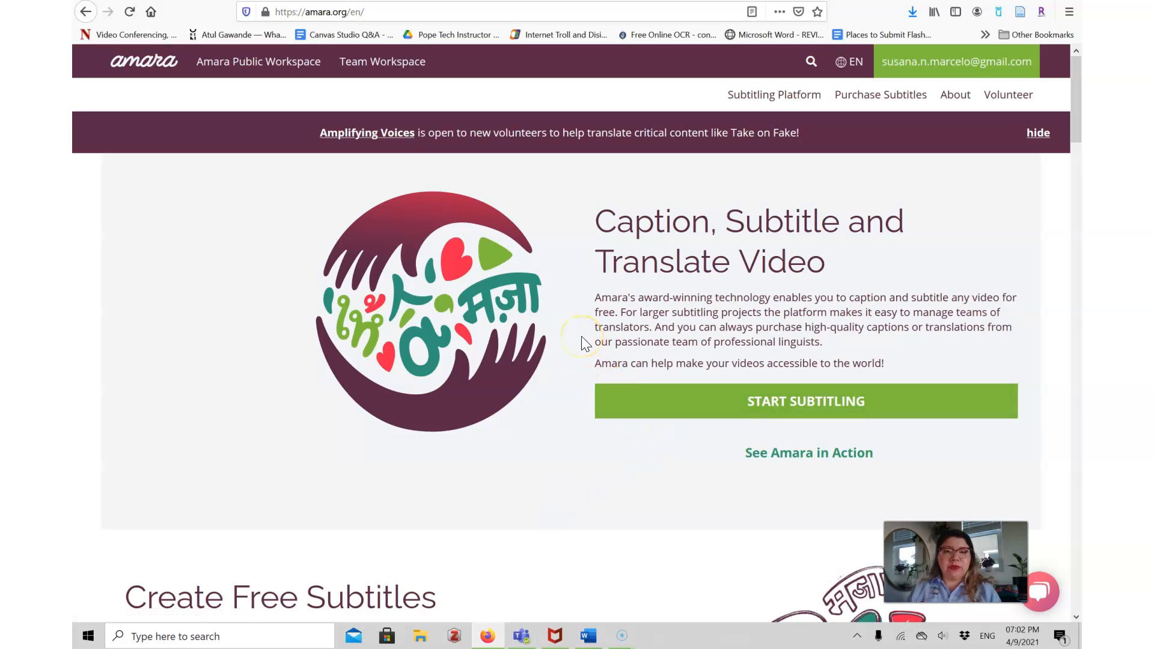
Start subtitling in the free Amara Public workspace and open the dialog for adding a video.
left_click(793, 407)
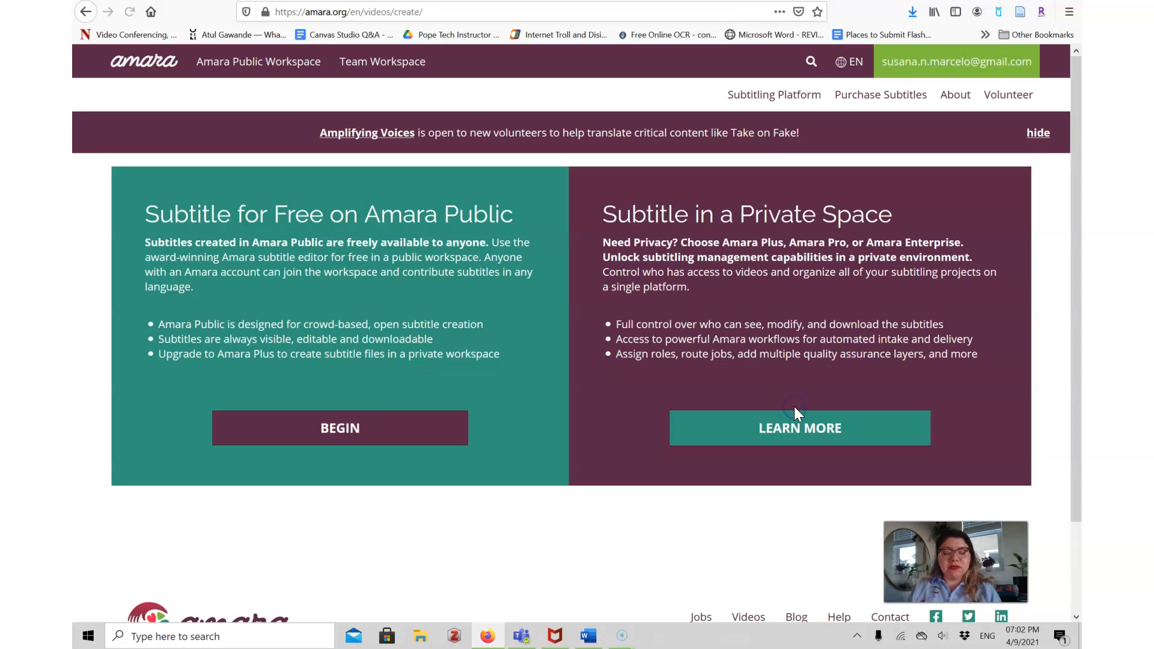
left_click(349, 428)
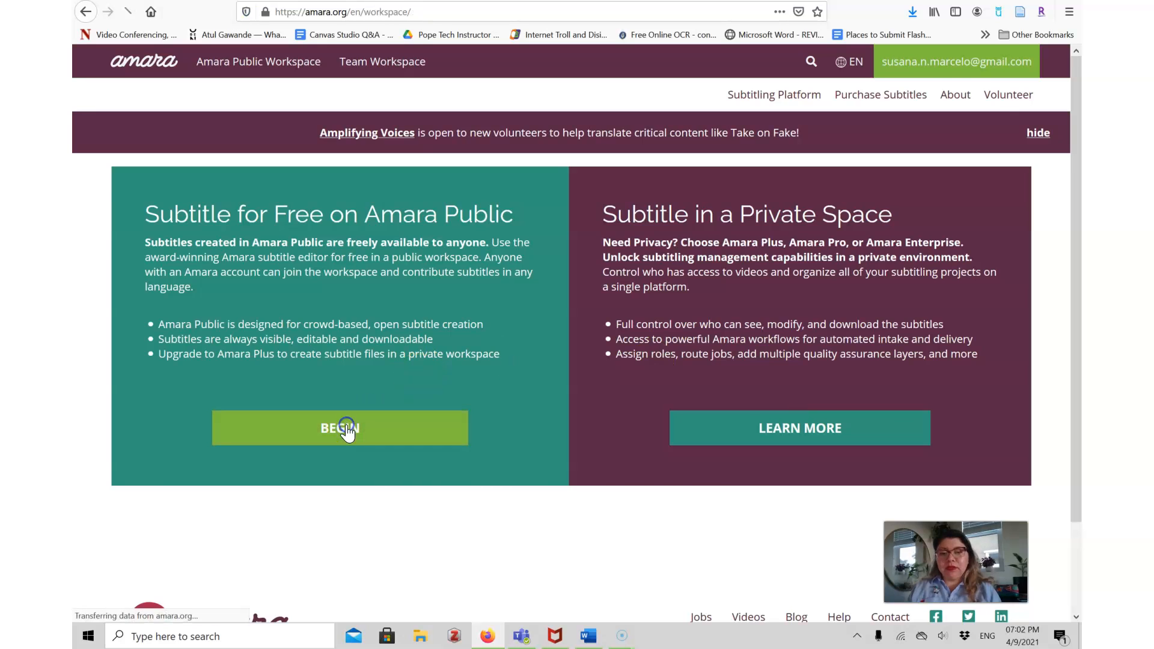
left_click(938, 288)
left_click(481, 149)
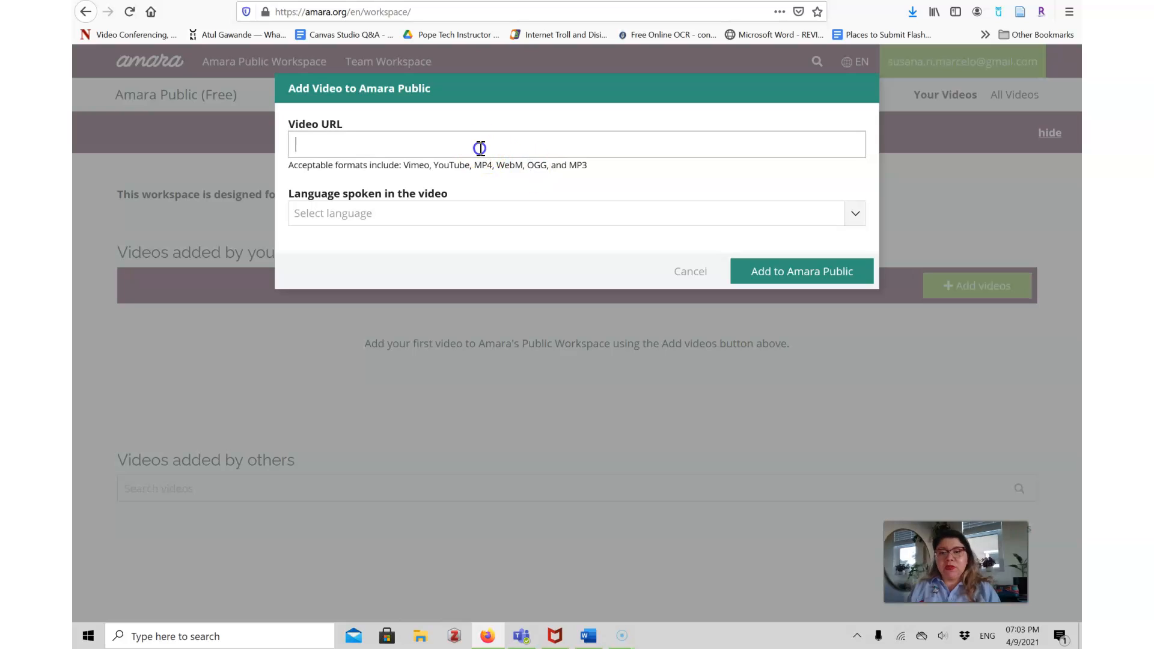
Paste the copied video URL, set the spoken language to English [en], and add the video to Amara Public.
key("ctrl+v")
left_click(488, 212)
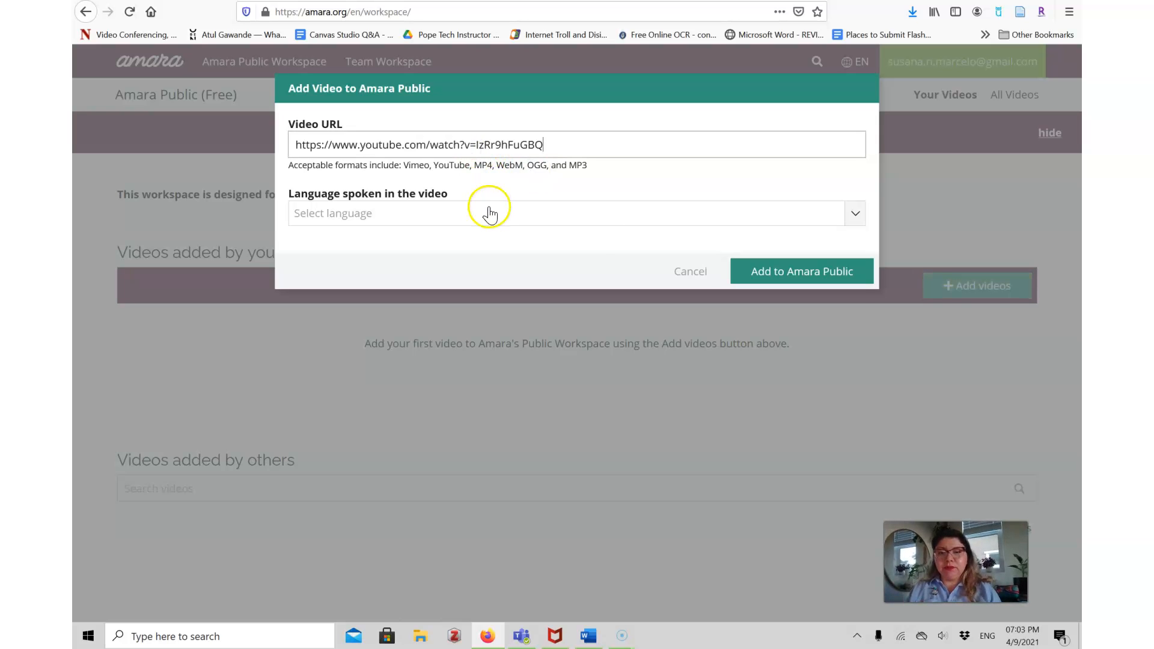
type("En")
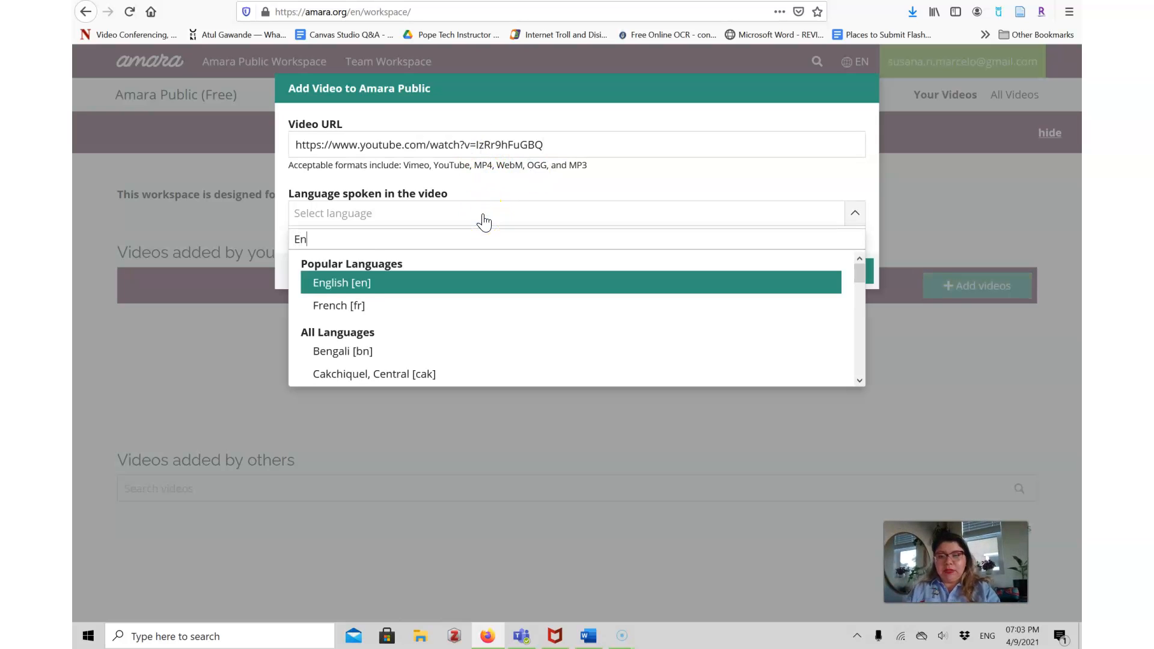
left_click(411, 278)
left_click(776, 278)
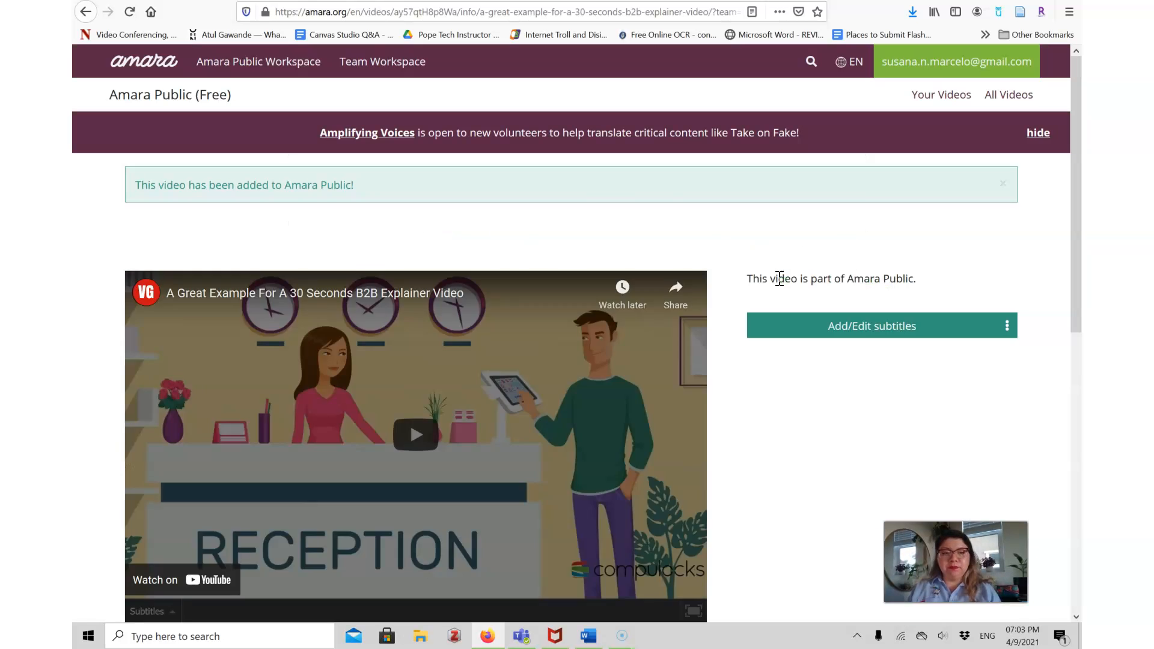
Open Add/Edit subtitles for the video and add new subtitles in English [en].
left_click_drag(1079, 184, 1079, 243)
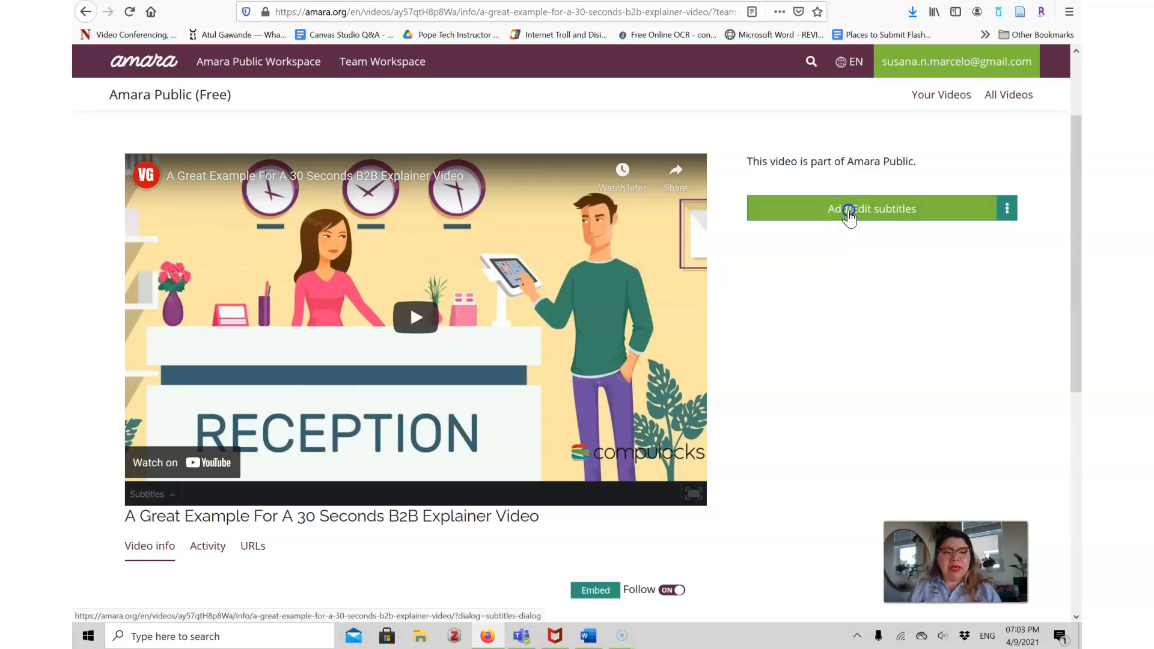
left_click(848, 213)
left_click(622, 260)
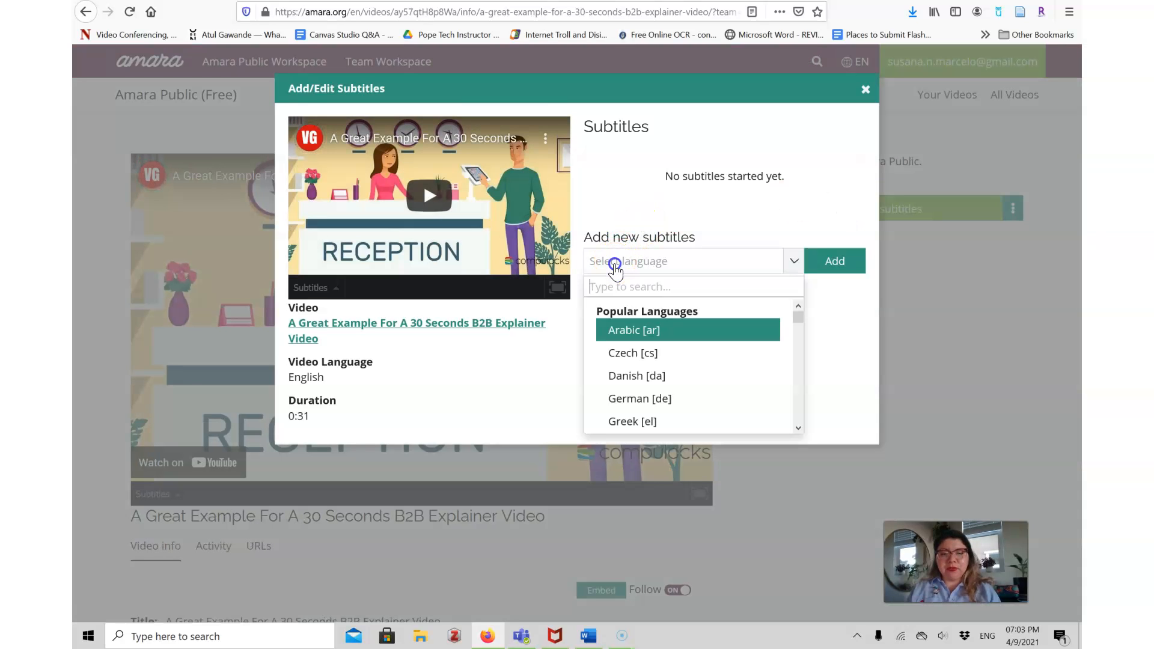
type("en")
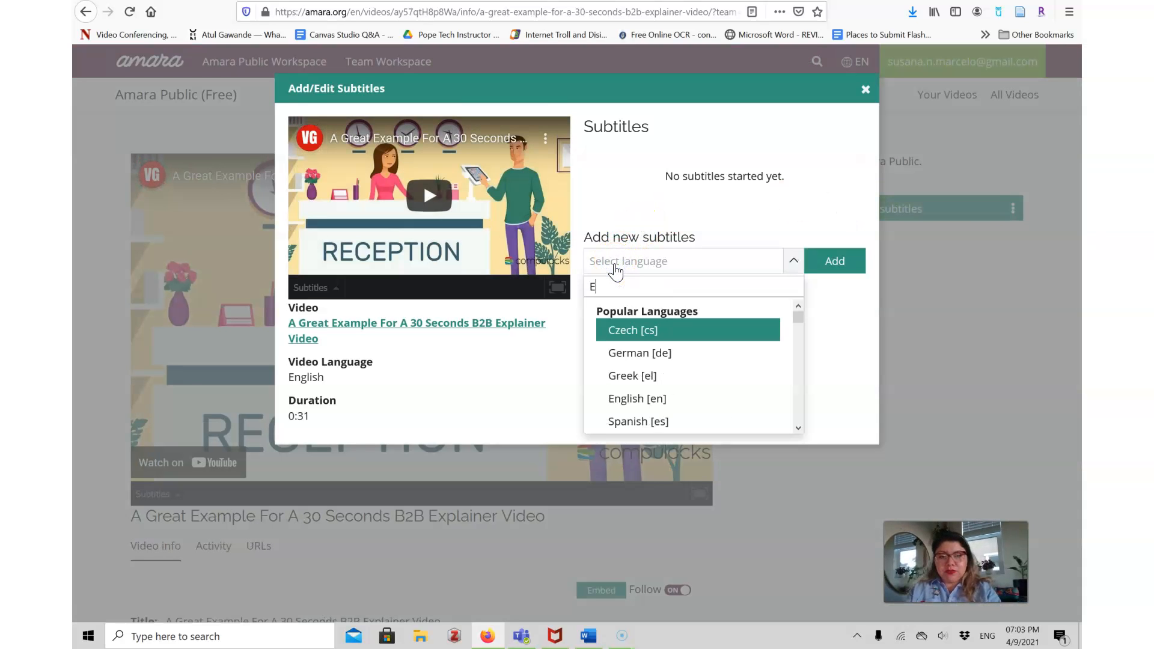
left_click(627, 328)
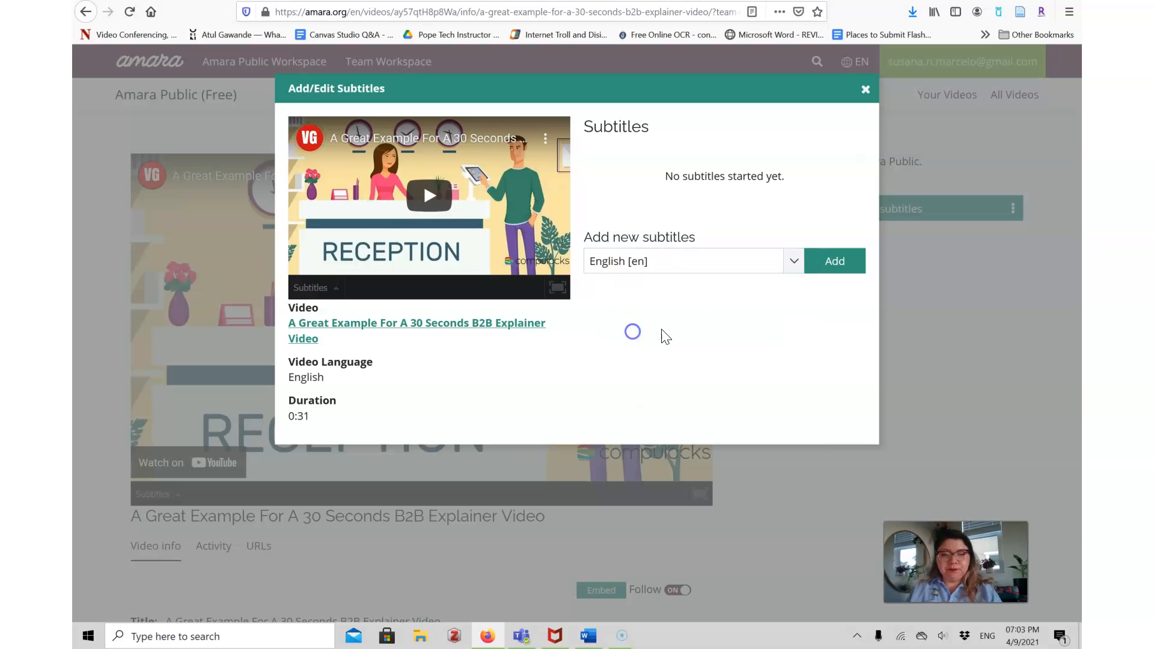
left_click(820, 270)
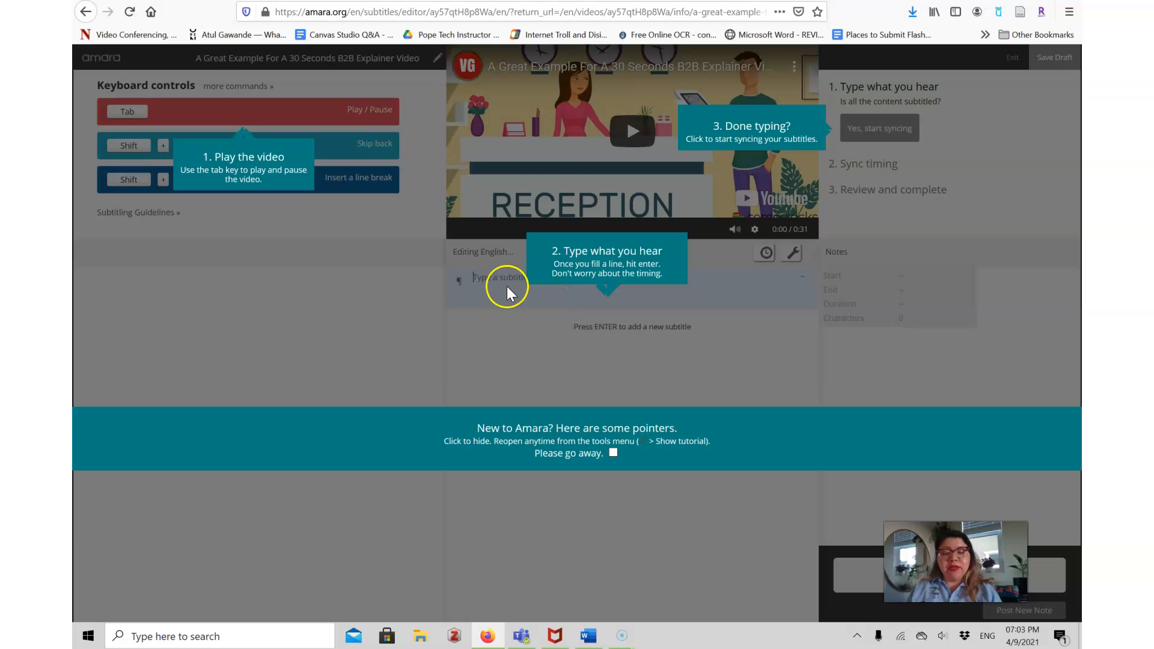
Dismiss the editor's tutorial pointers and read through the subtitling guidelines, including the advanced guidelines.
left_click(391, 261)
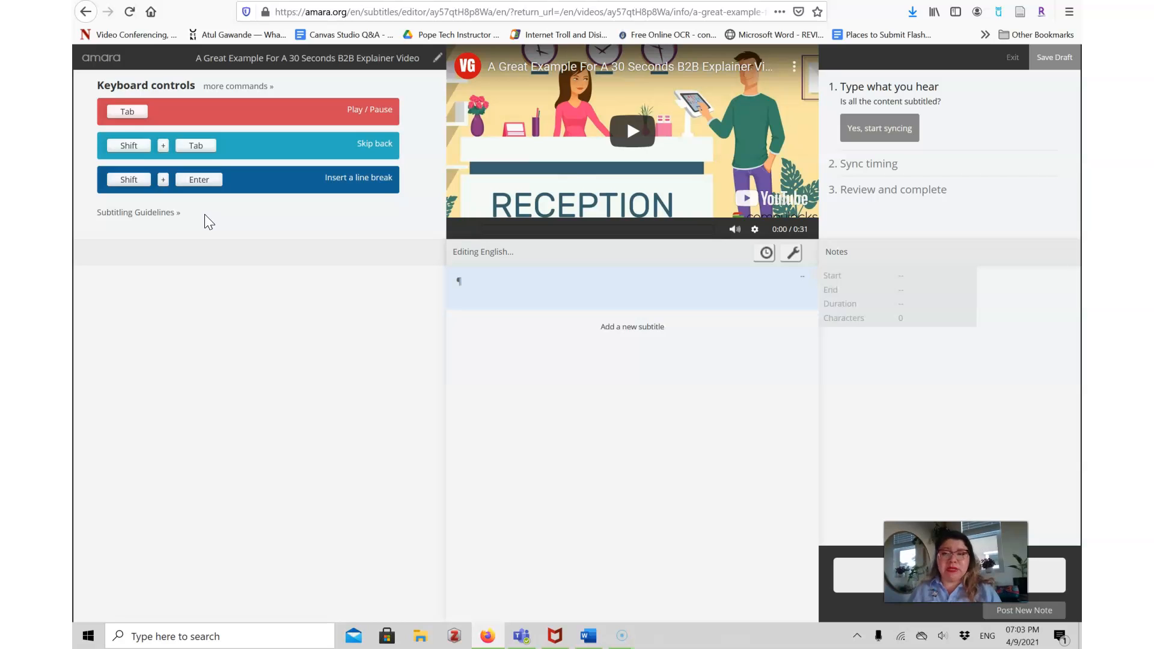
left_click(140, 213)
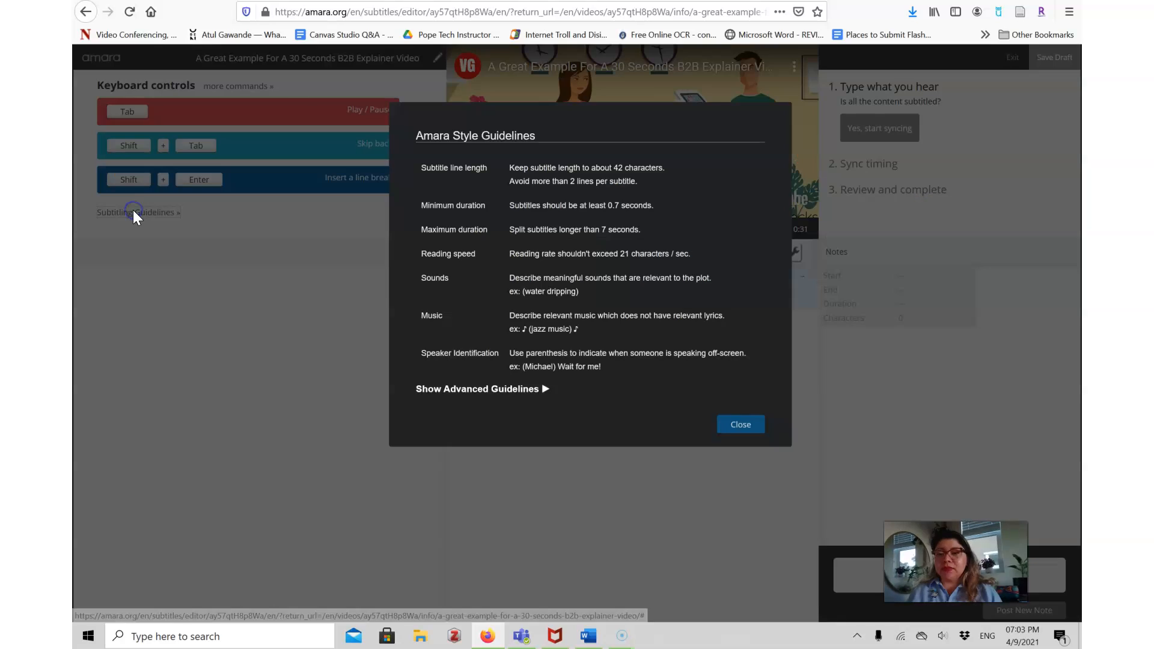
left_click(598, 301)
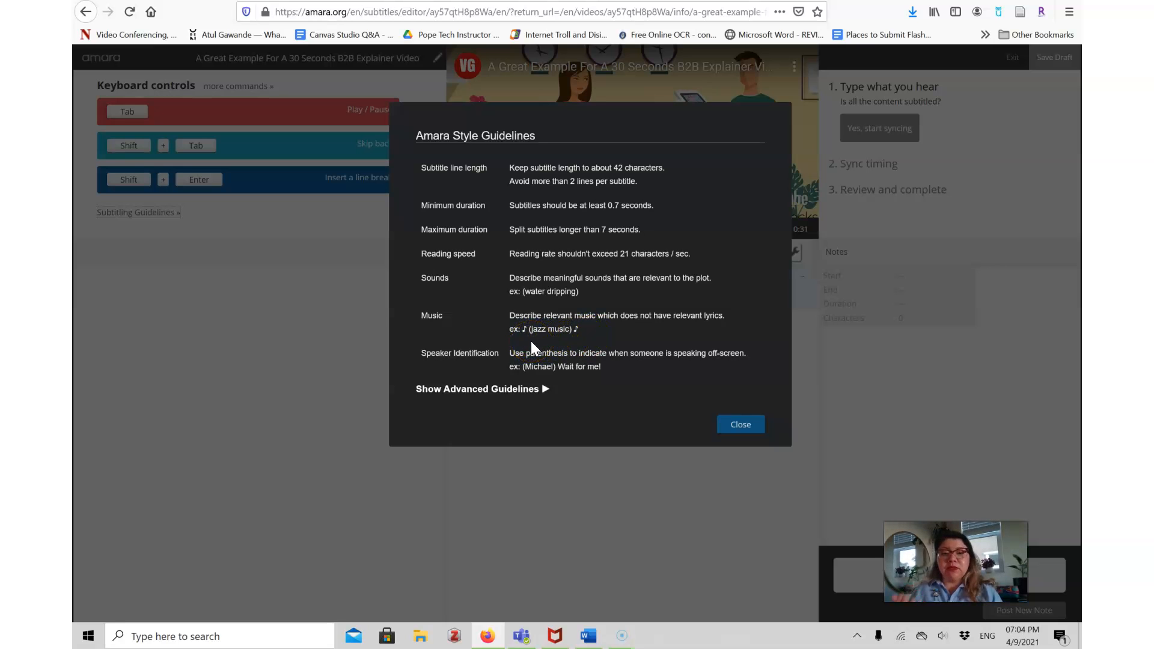
left_click(515, 388)
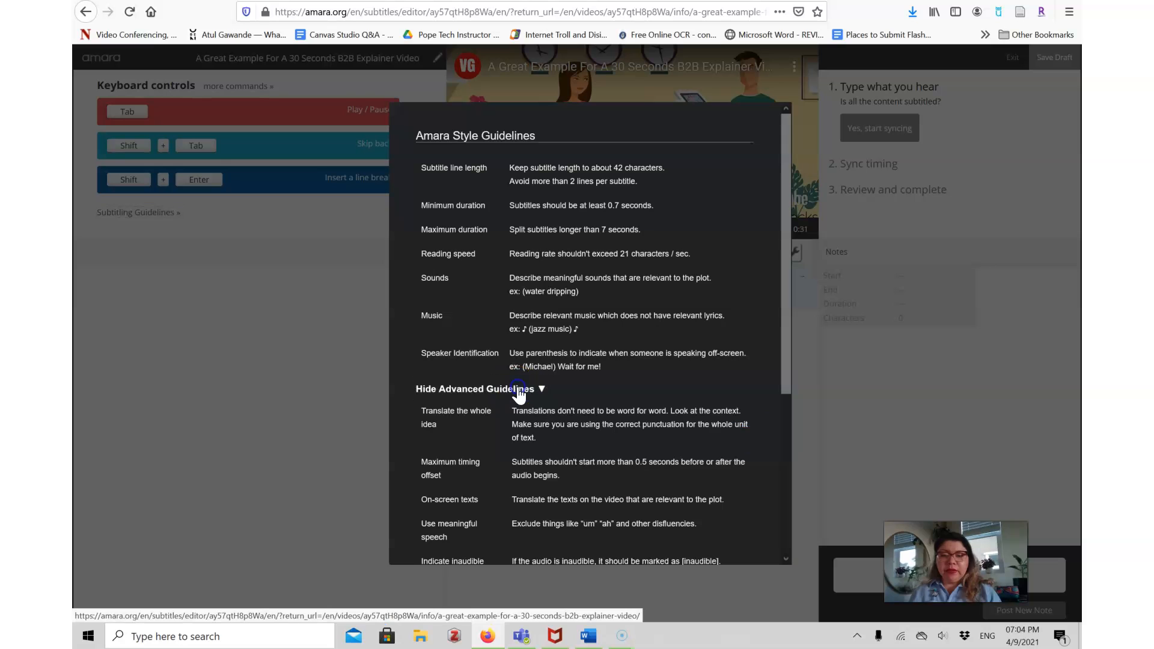
left_click_drag(783, 215, 784, 363)
left_click(550, 280)
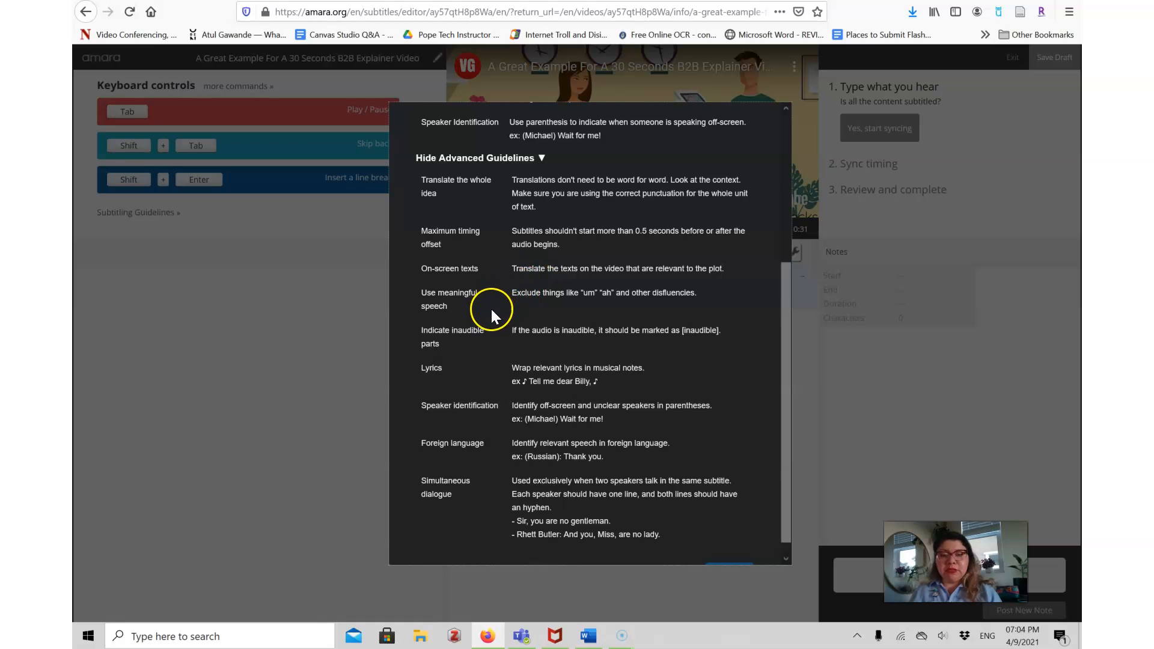
left_click_drag(784, 283, 783, 298)
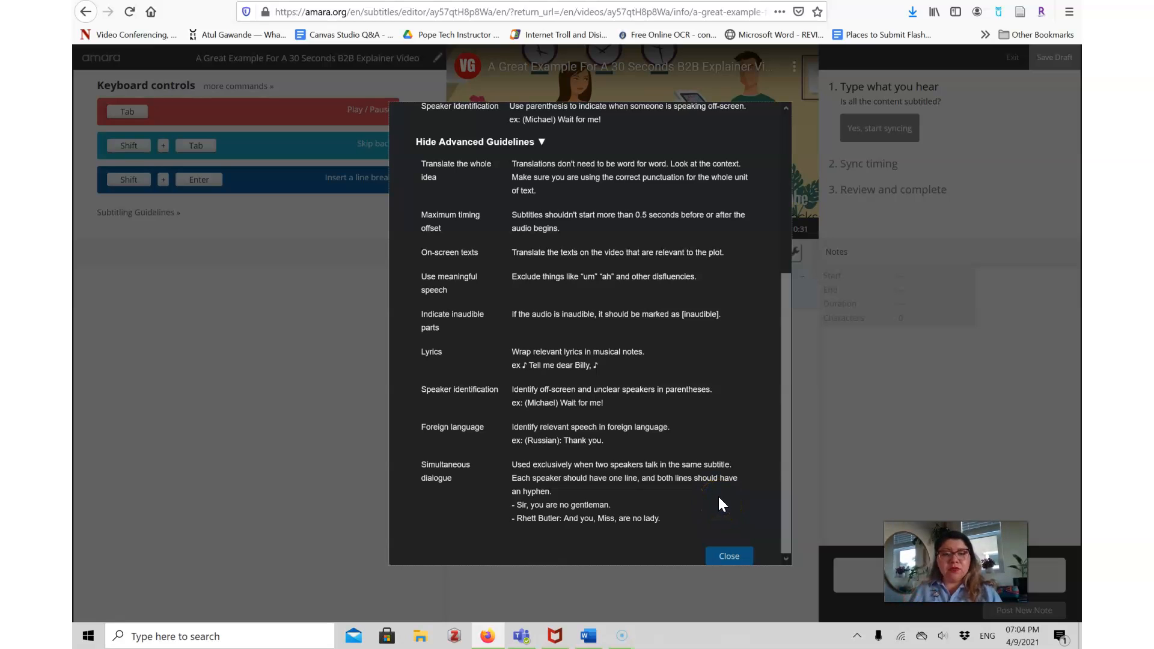
left_click(727, 555)
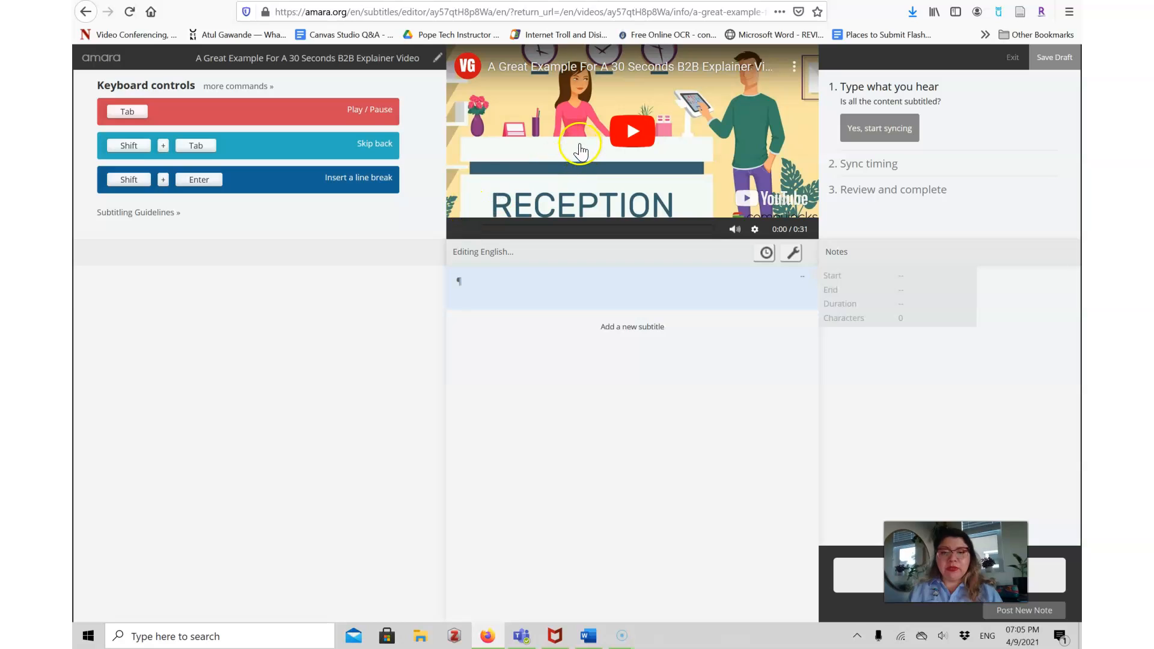
Play the video and enter the first subtitle "Secure solution for any environment.".
left_click(636, 142)
left_click(504, 289)
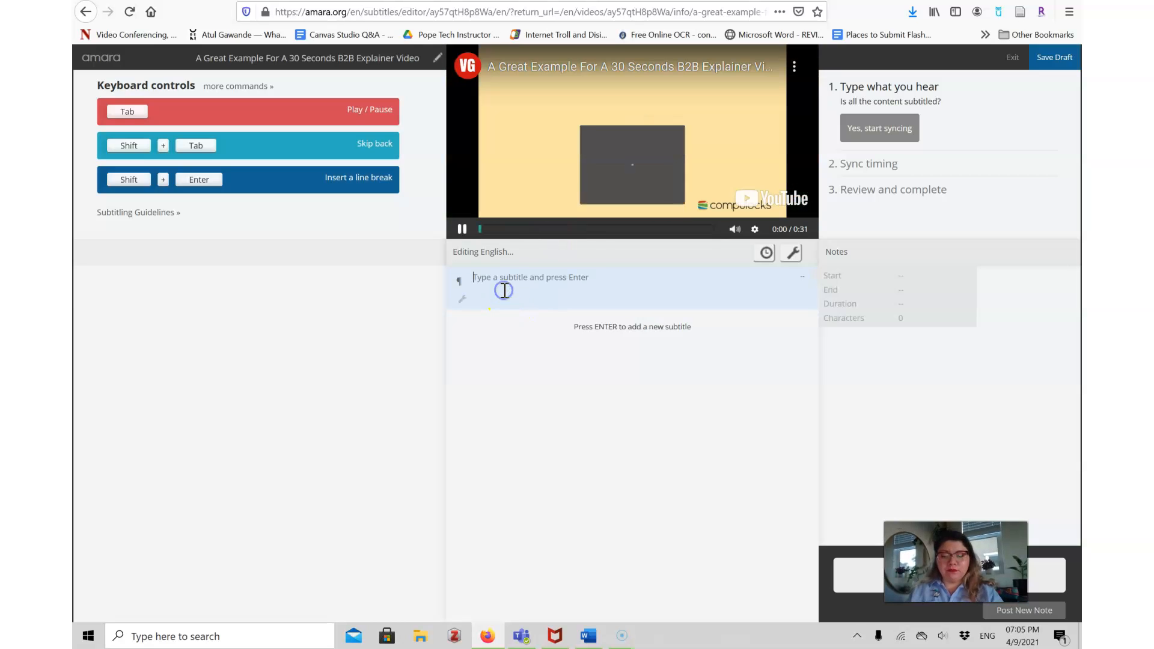
type("Secure")
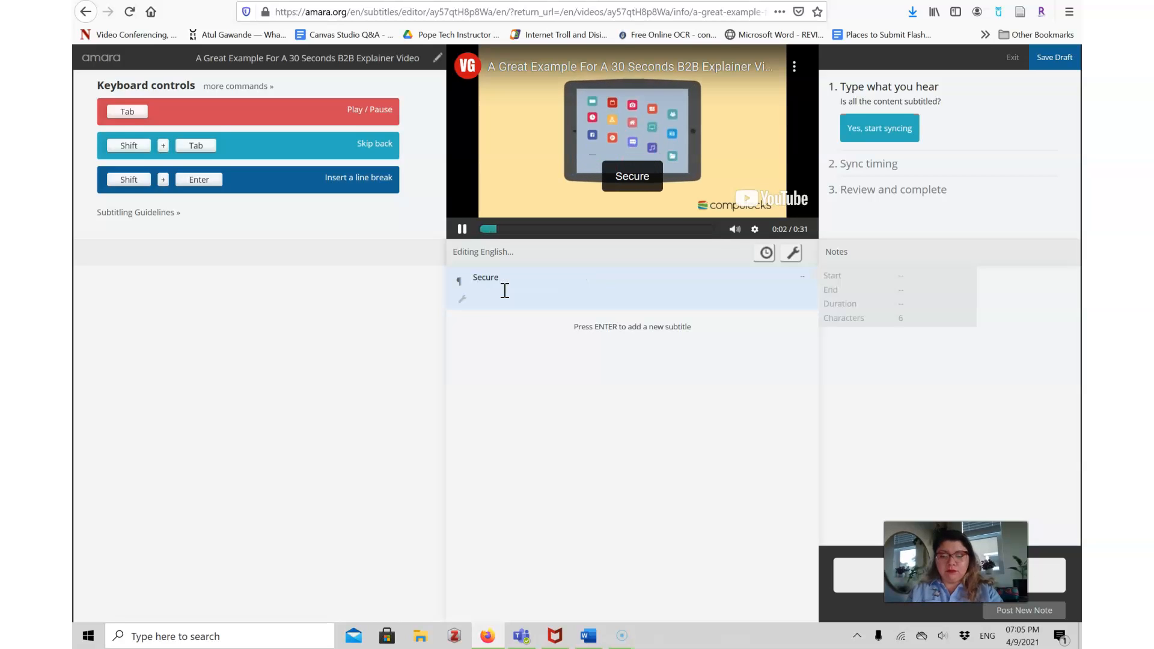
type(" solution for any environ")
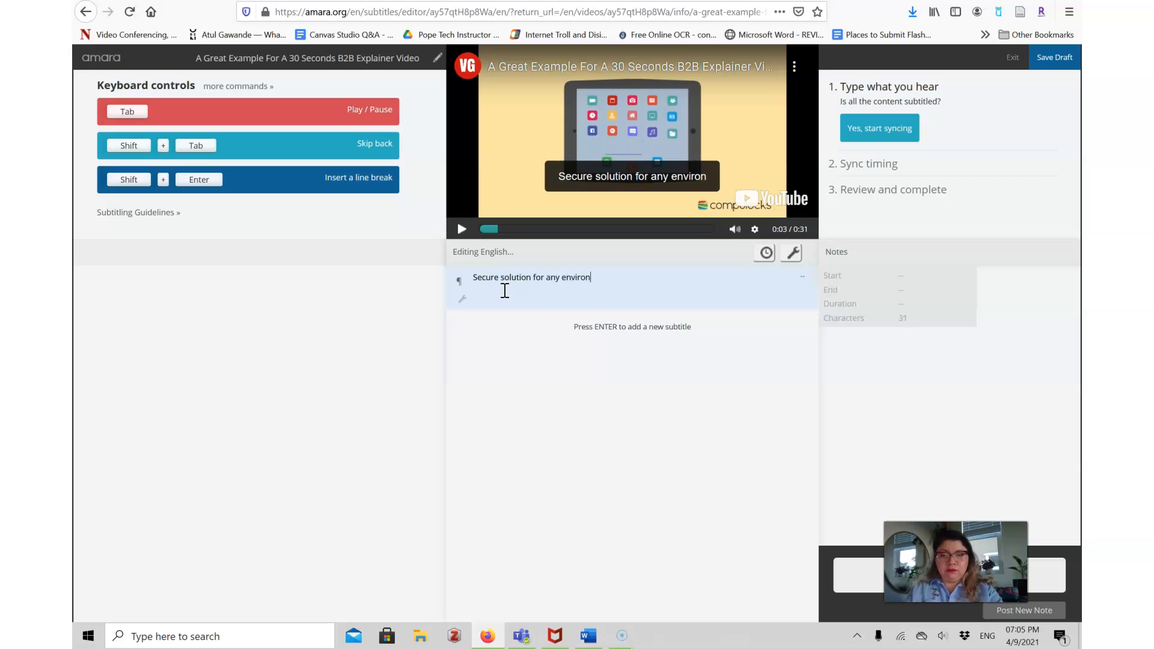
type("ment.")
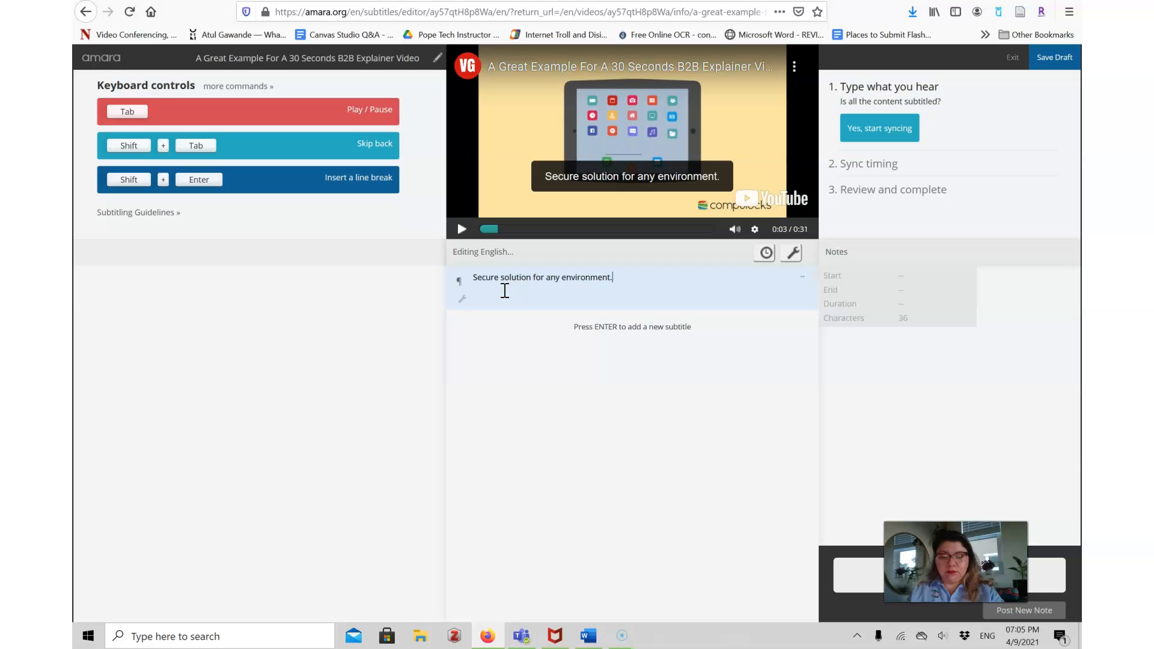
key("shift+Return")
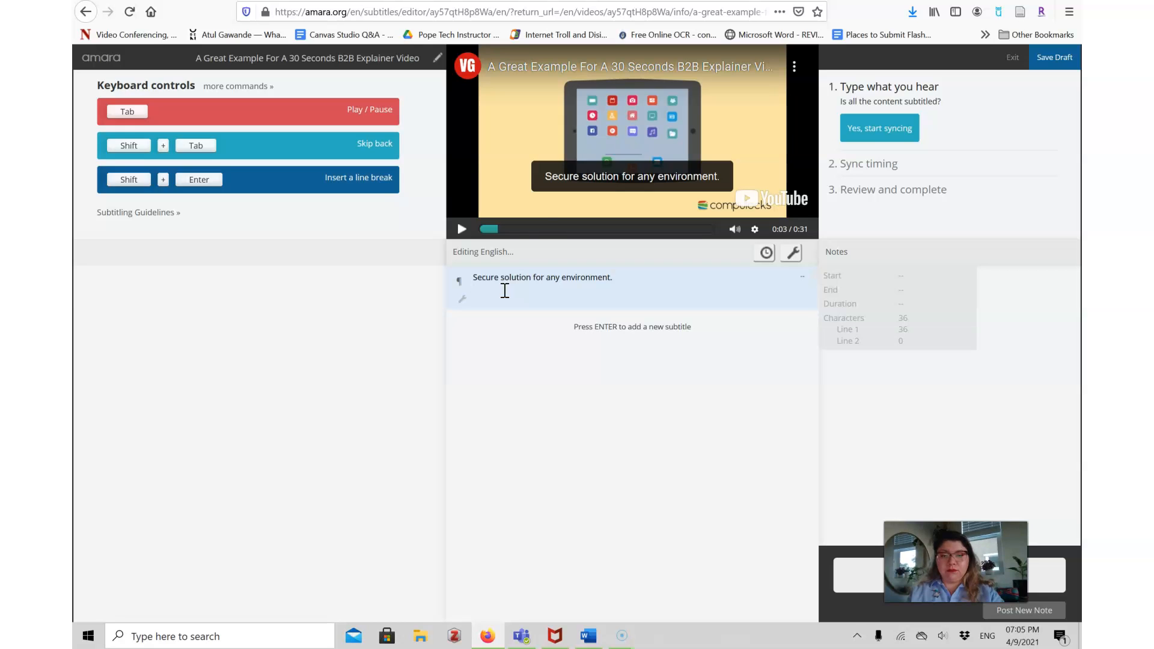
Play and pause the video to hear the next line, then start a new subtitle.
left_click(463, 229)
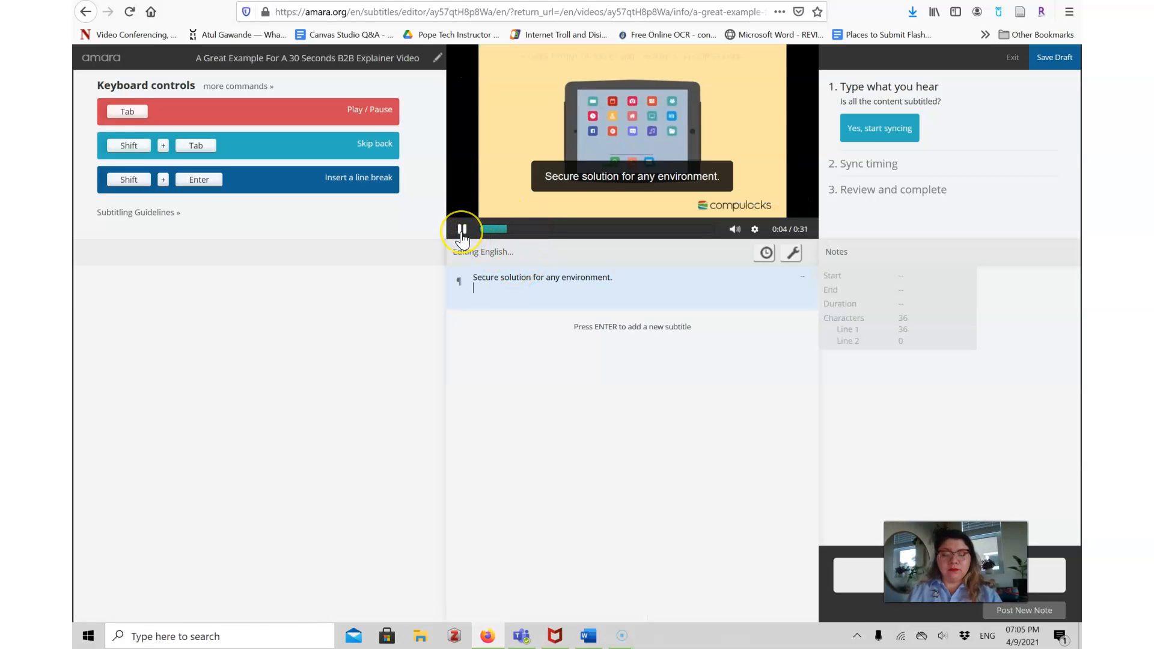
left_click(462, 230)
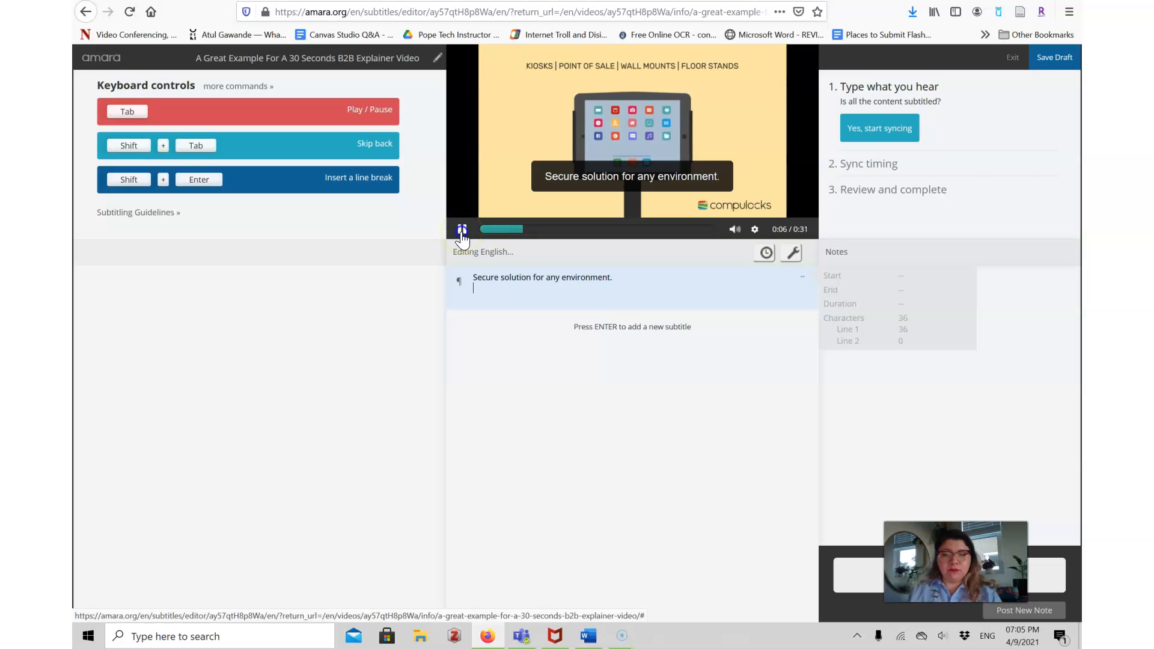
left_click(516, 308)
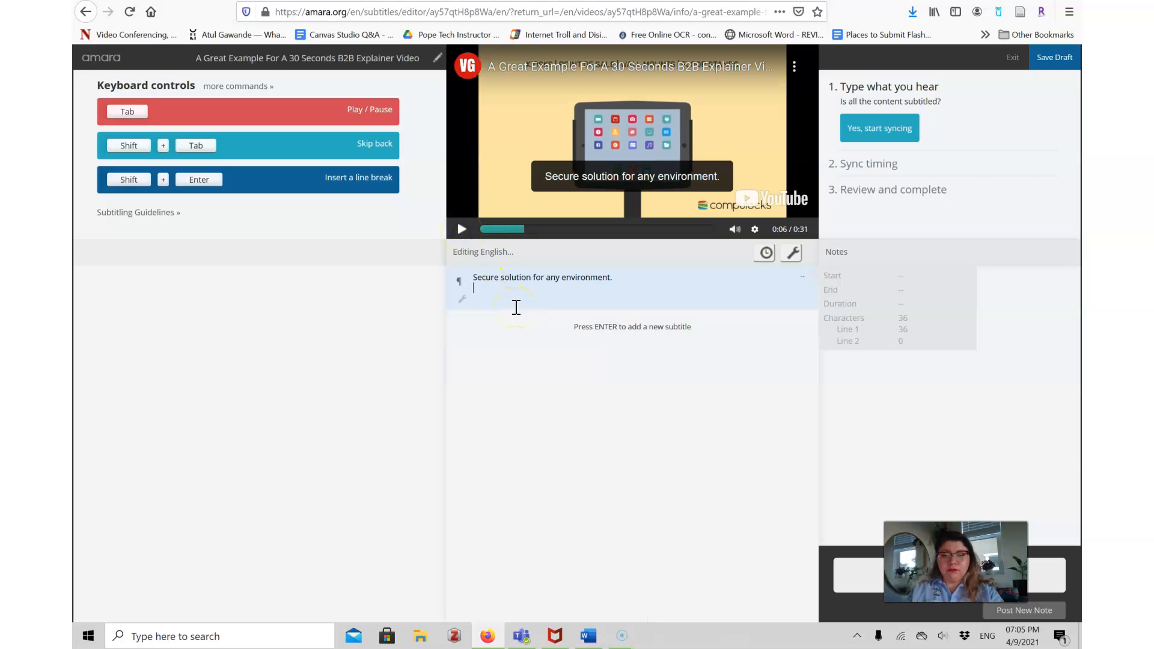
key("Return")
Enter the second subtitle "Easily transform your table and keep it safe" and start another subtitle line.
type("Ea")
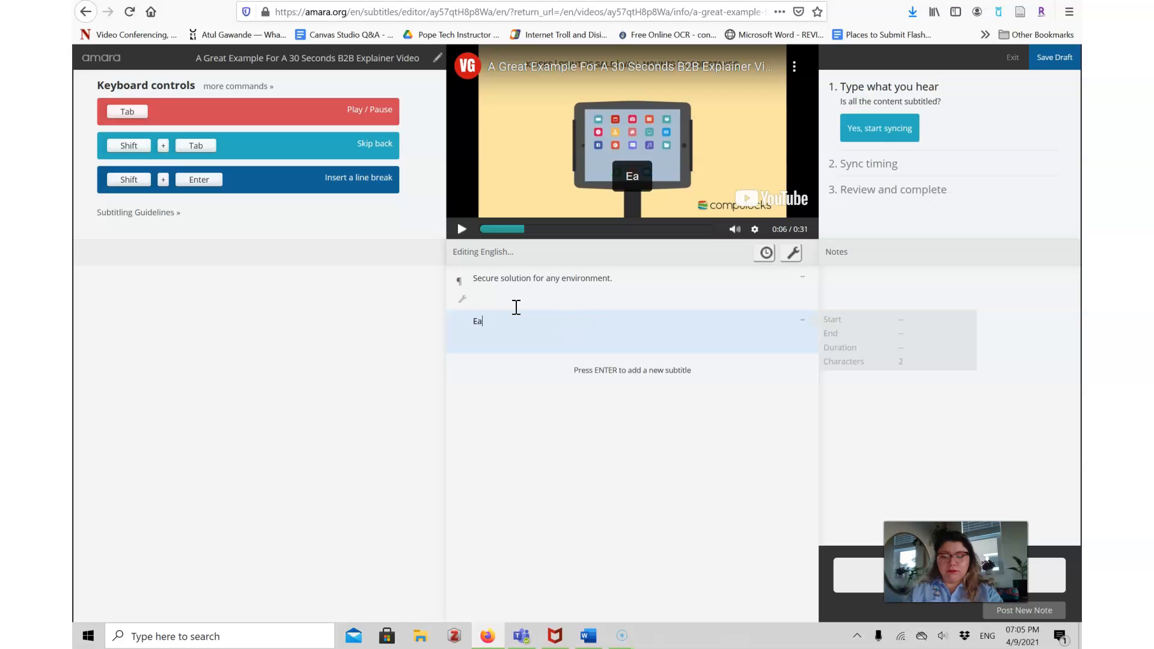
type("sily trans")
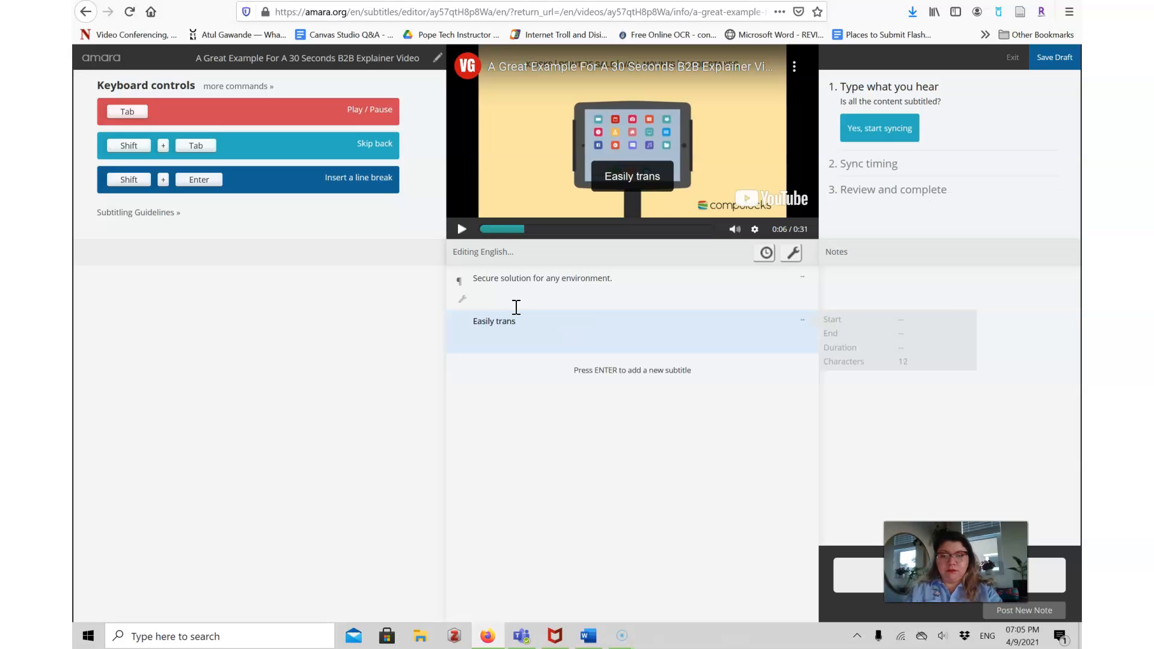
type("form your table ")
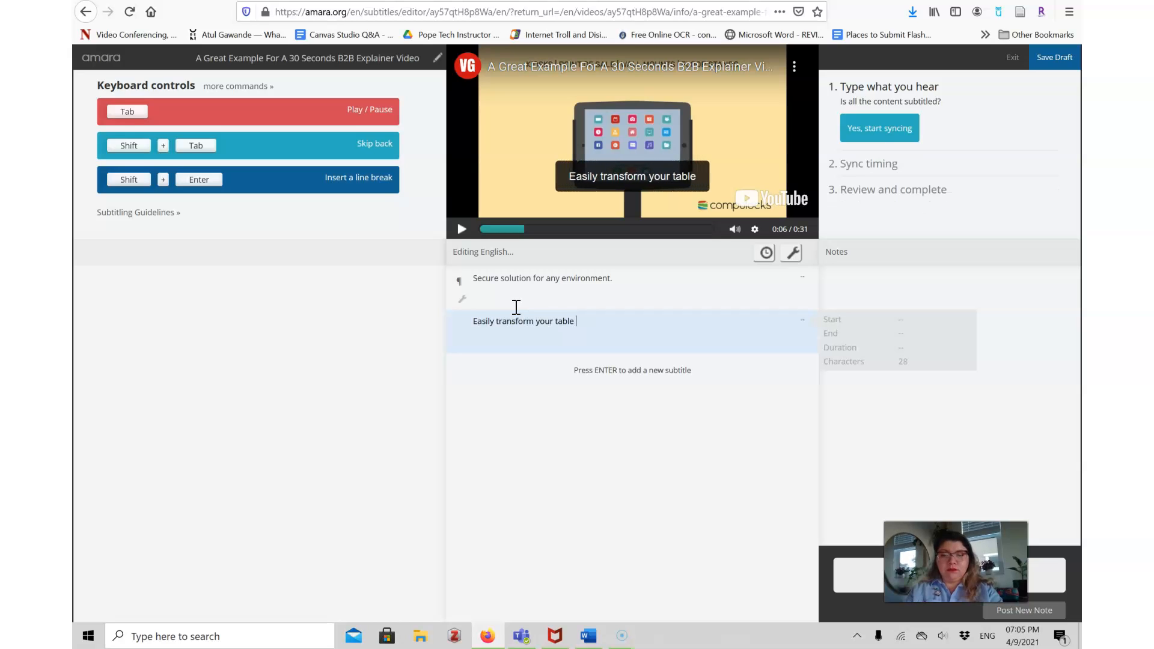
type("and keep it sae")
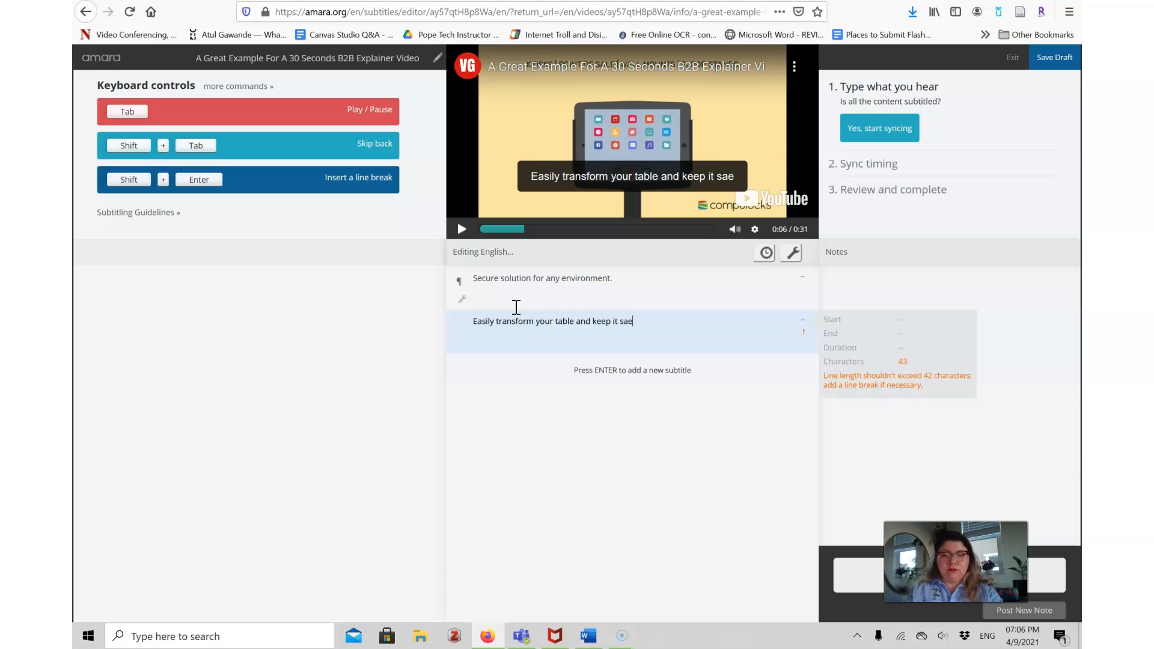
key("BackSpace")
type("fe")
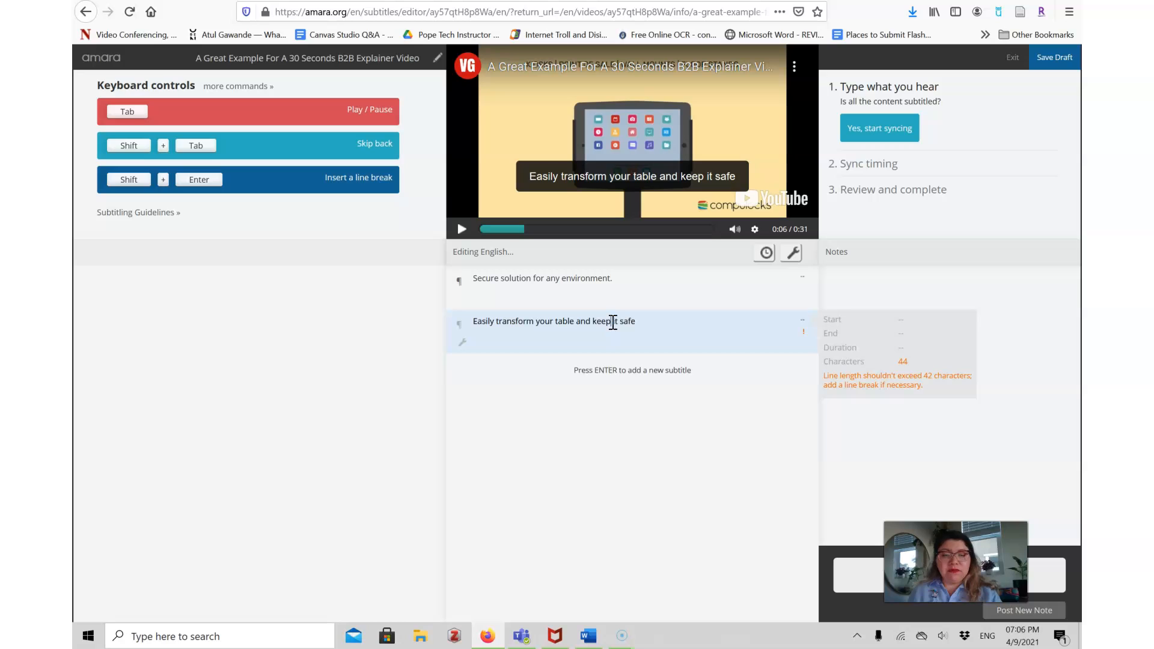
key("Return")
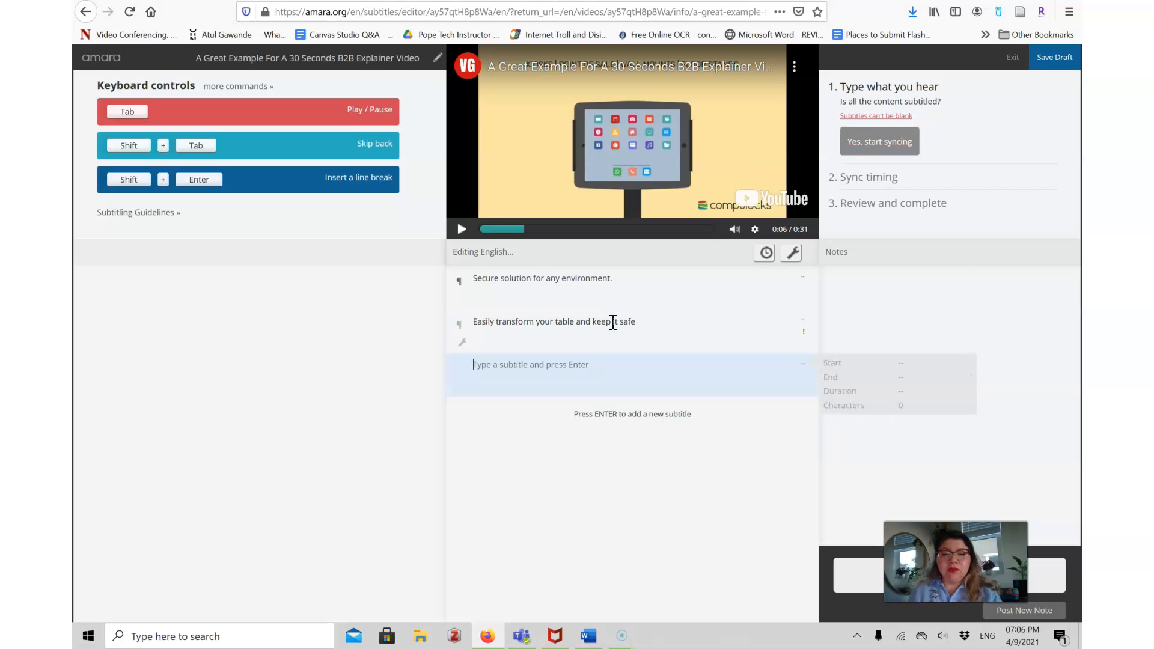
Move the words "it safe" out of the second subtitle into a new third subtitle, adding a period.
left_click_drag(639, 322, 613, 323)
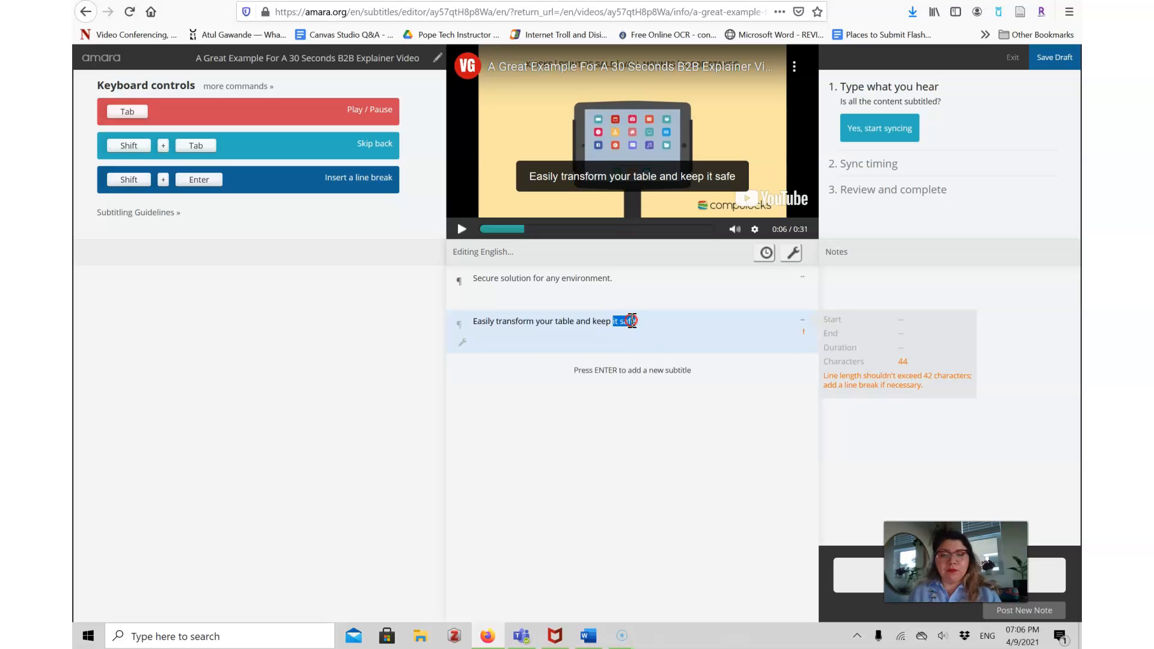
right_click(634, 322)
left_click(658, 347)
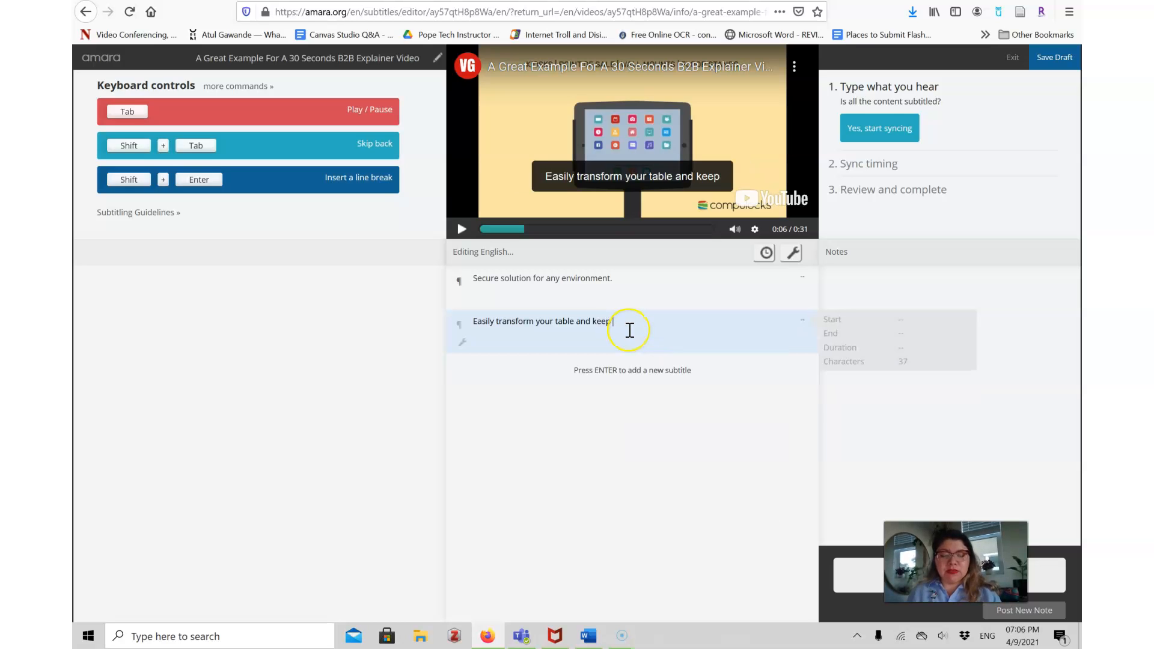
key("Return")
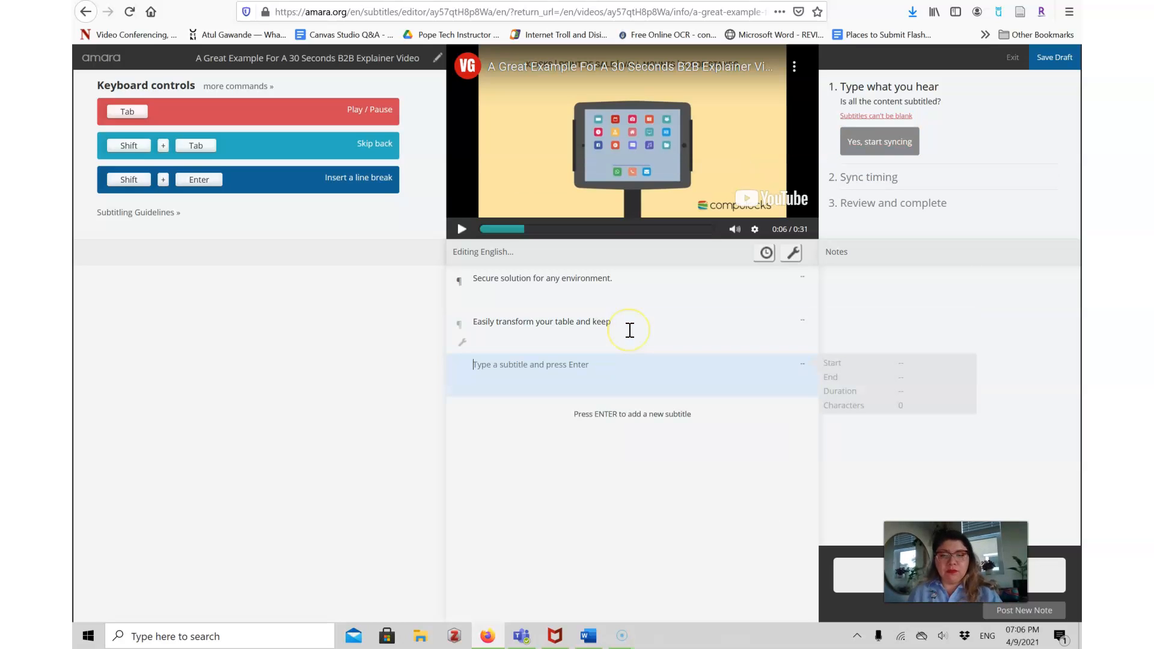
key("ctrl+v")
type(".")
left_click(576, 365)
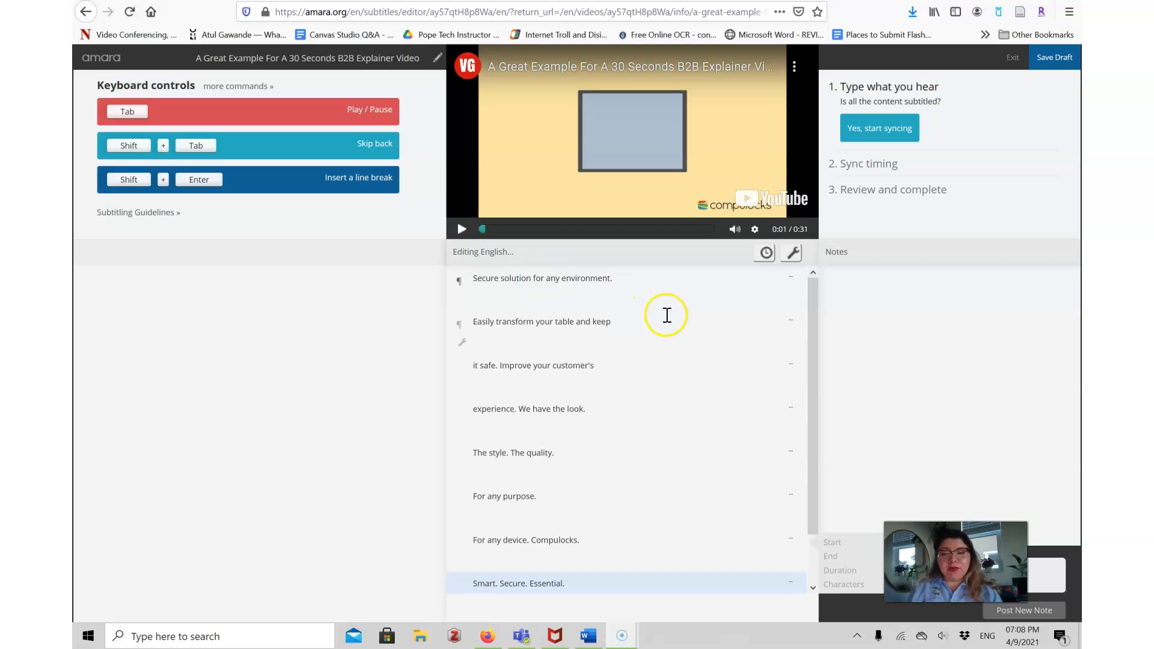
Confirm all content is typed, start syncing, and play the video while setting each subtitle's start time.
left_click_drag(813, 323, 813, 302)
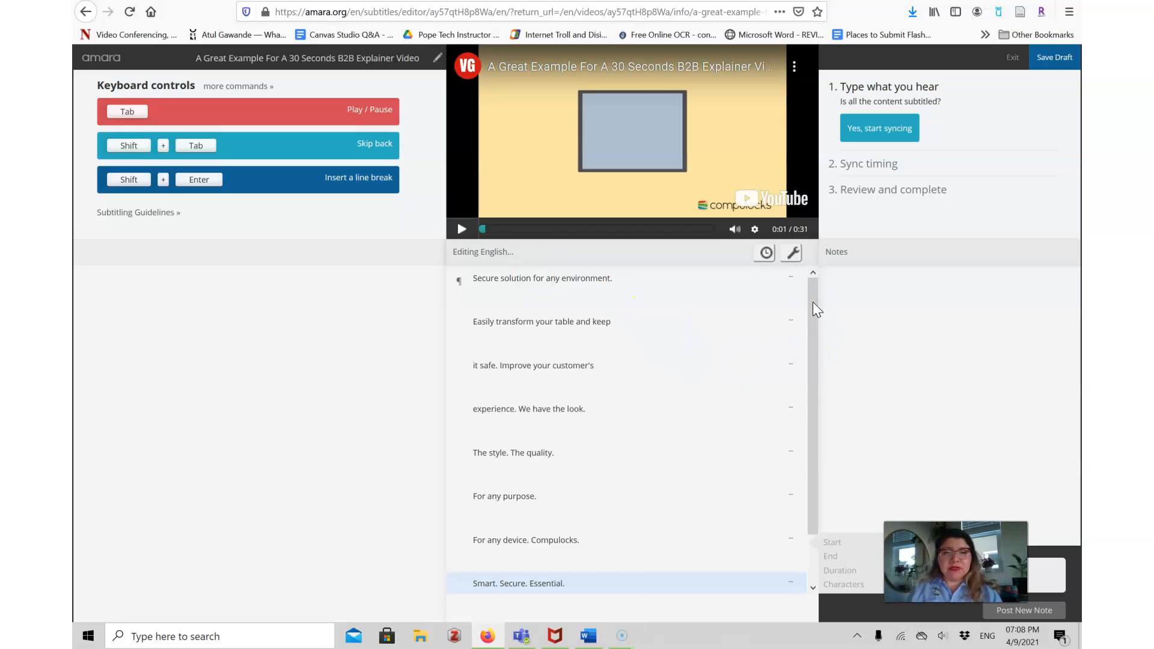
left_click(866, 137)
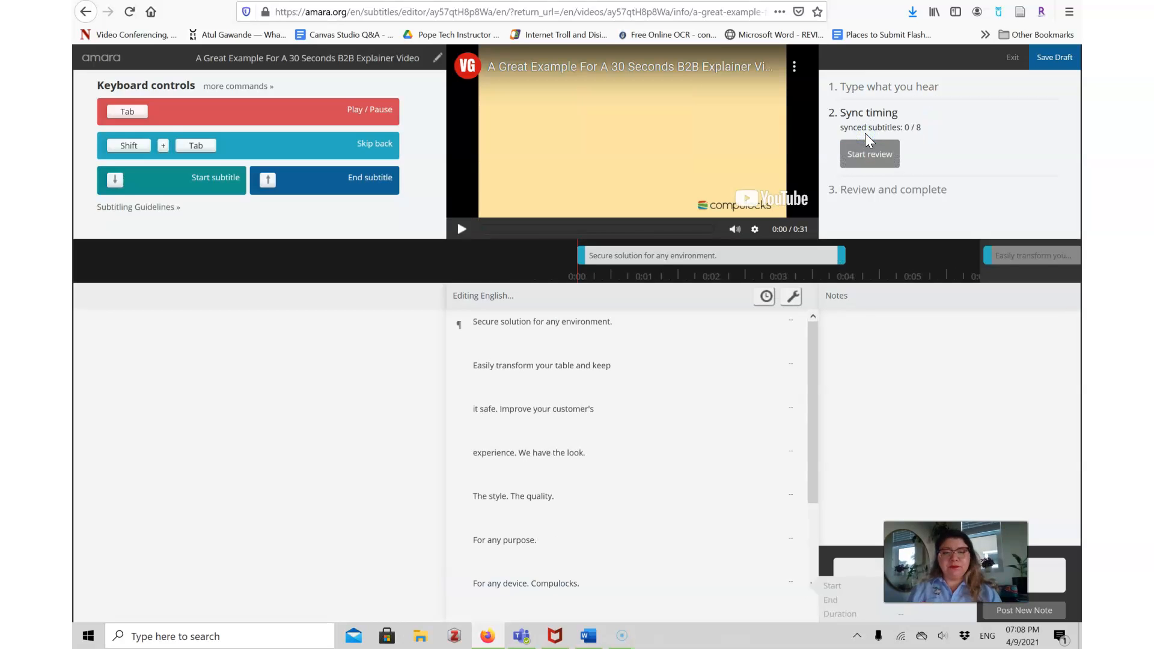
left_click(463, 229)
key("Down")
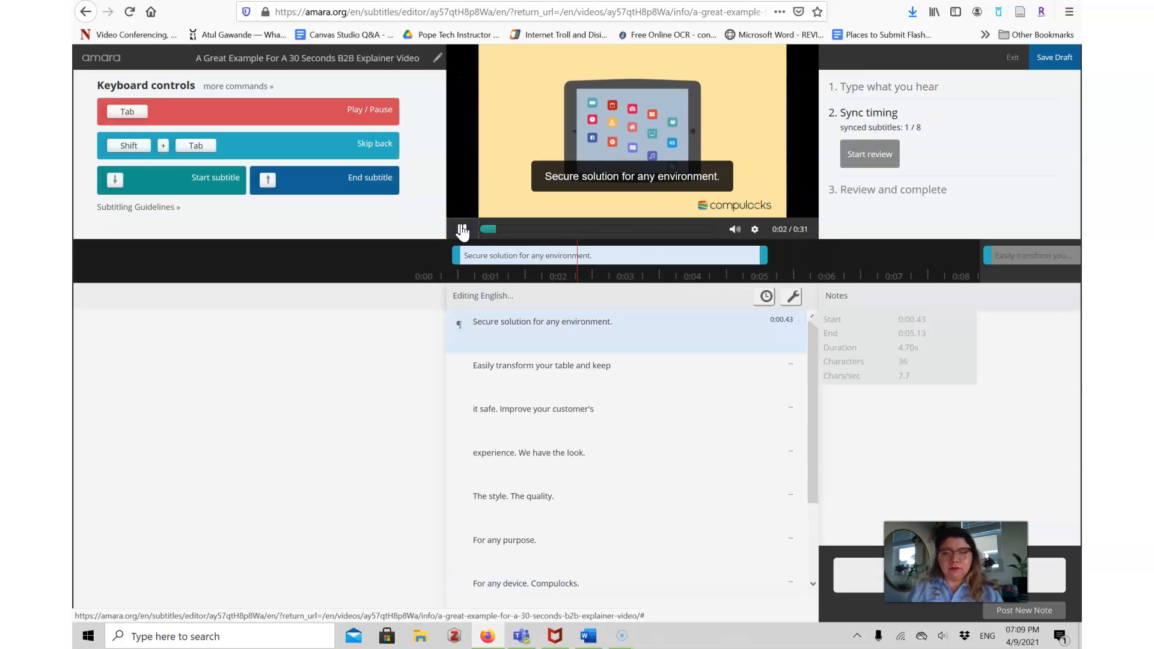
left_click(462, 230)
left_click_drag(725, 255, 571, 259)
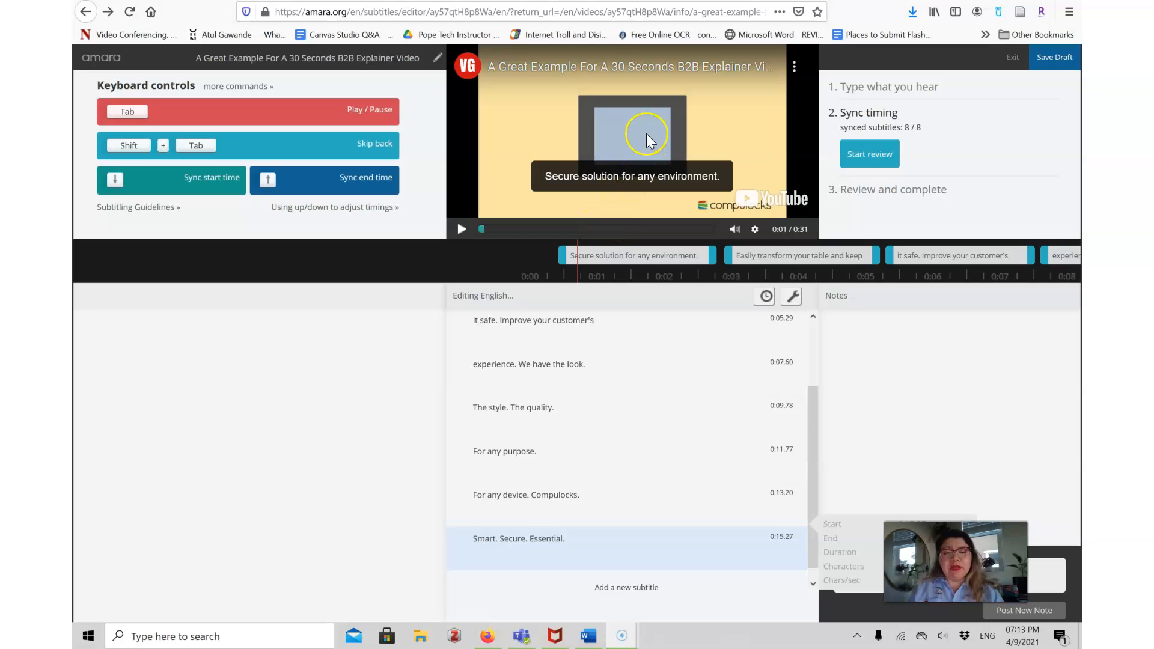
Replay the opening subtitles and correct "table" to "tablet" in the second subtitle.
left_click(463, 232)
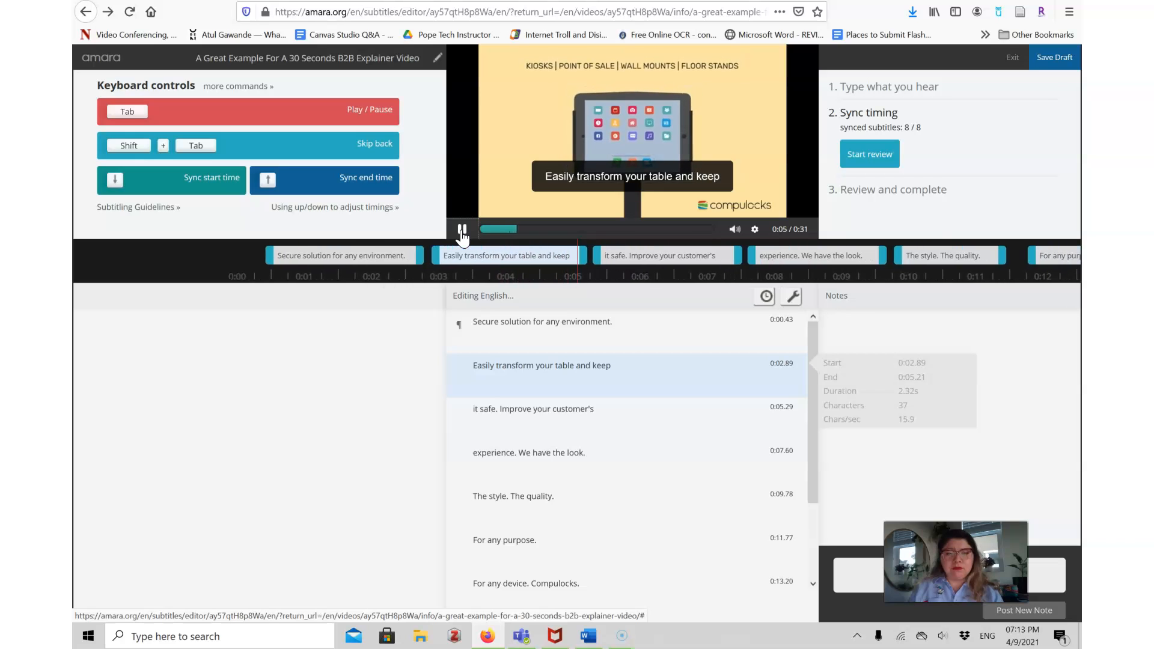
left_click(462, 232)
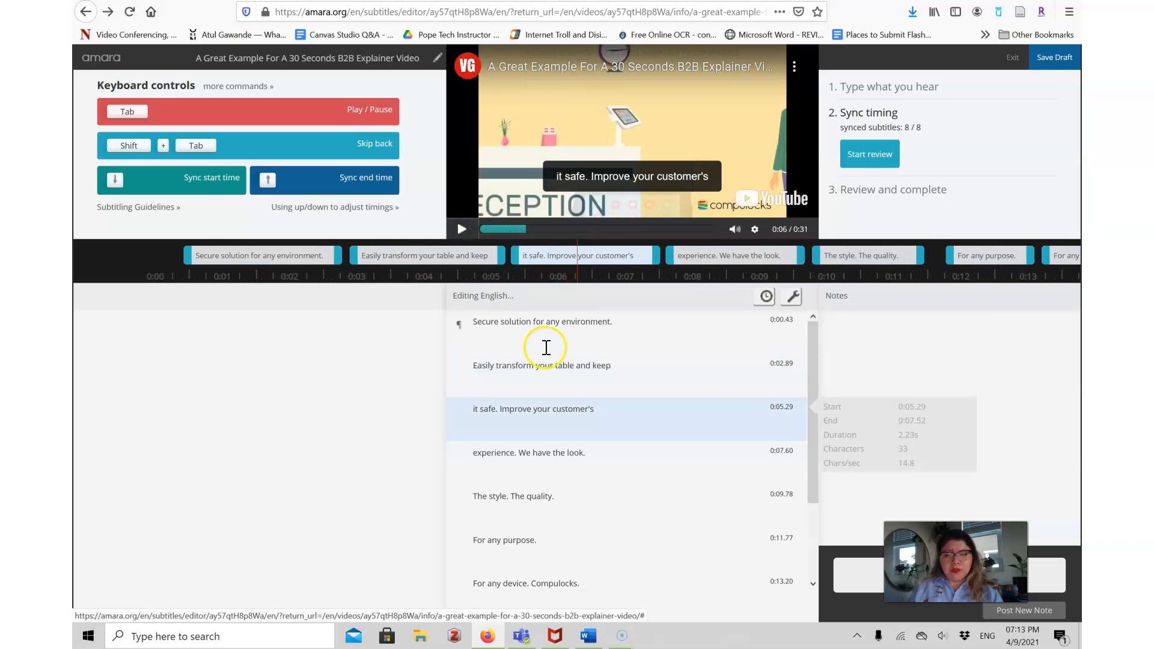
left_click(574, 366)
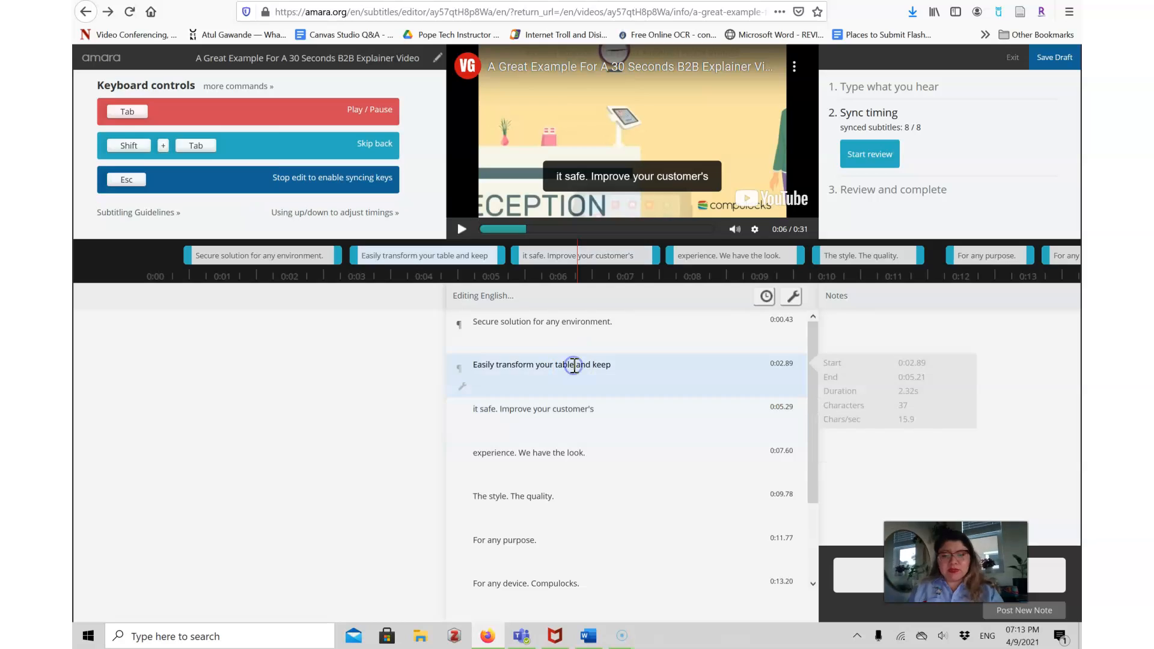
key("BackSpace")
type("et")
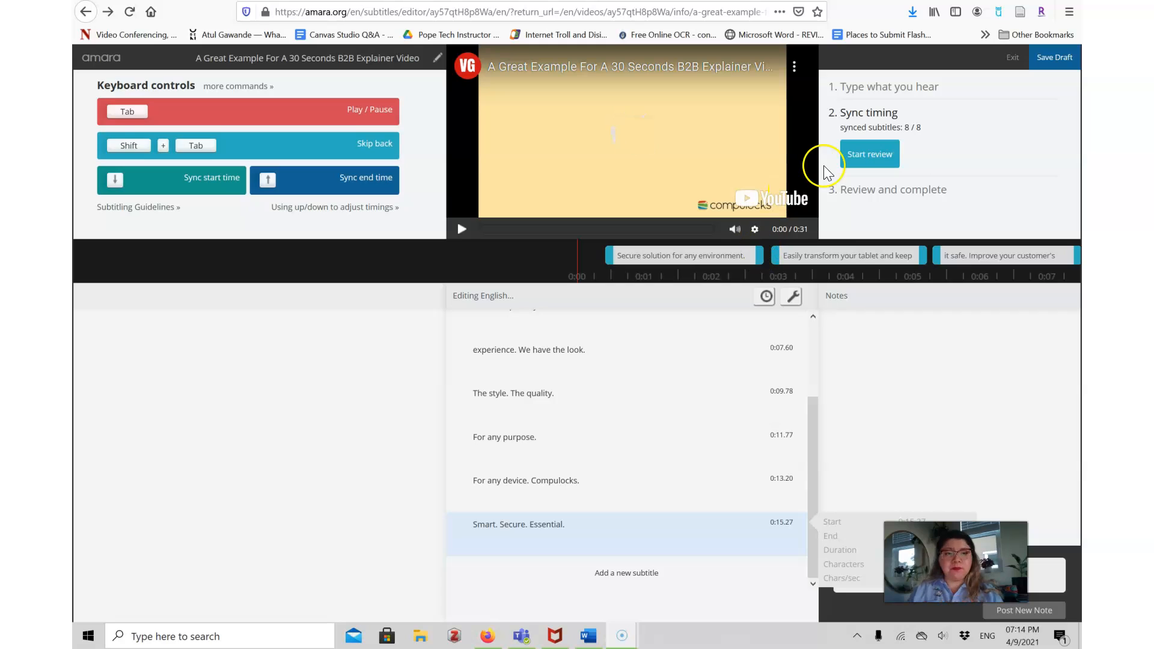
Start the review and complete the subtitles, returning to the video's page.
left_click(881, 164)
left_click(868, 205)
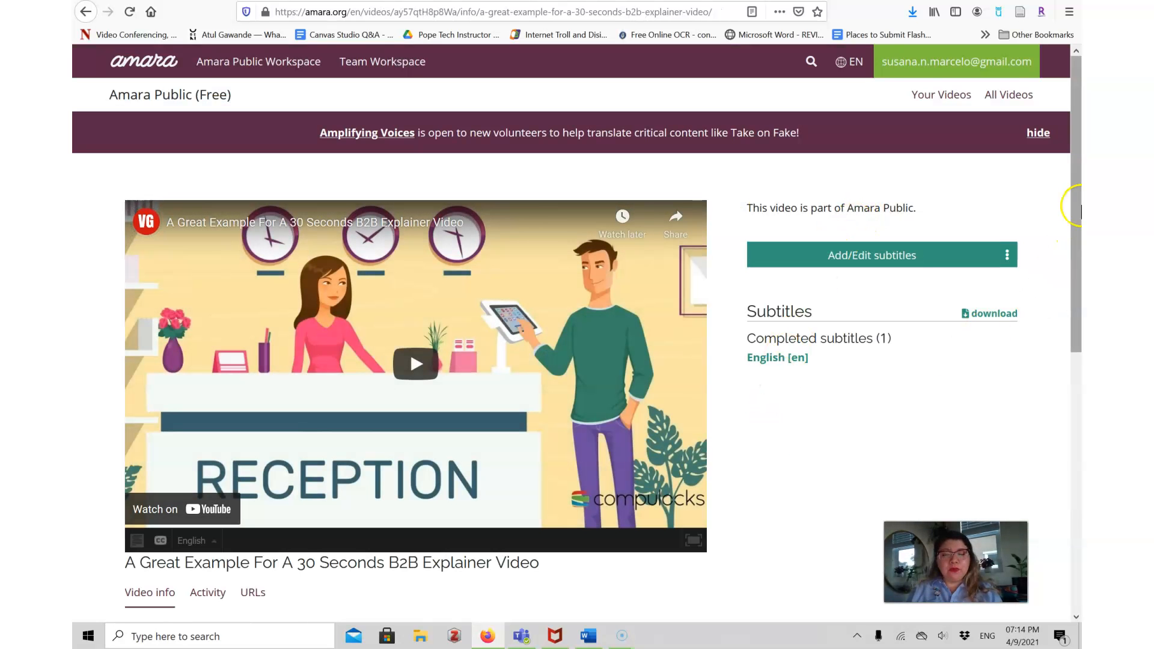
scroll(1079, 211, "down", 4)
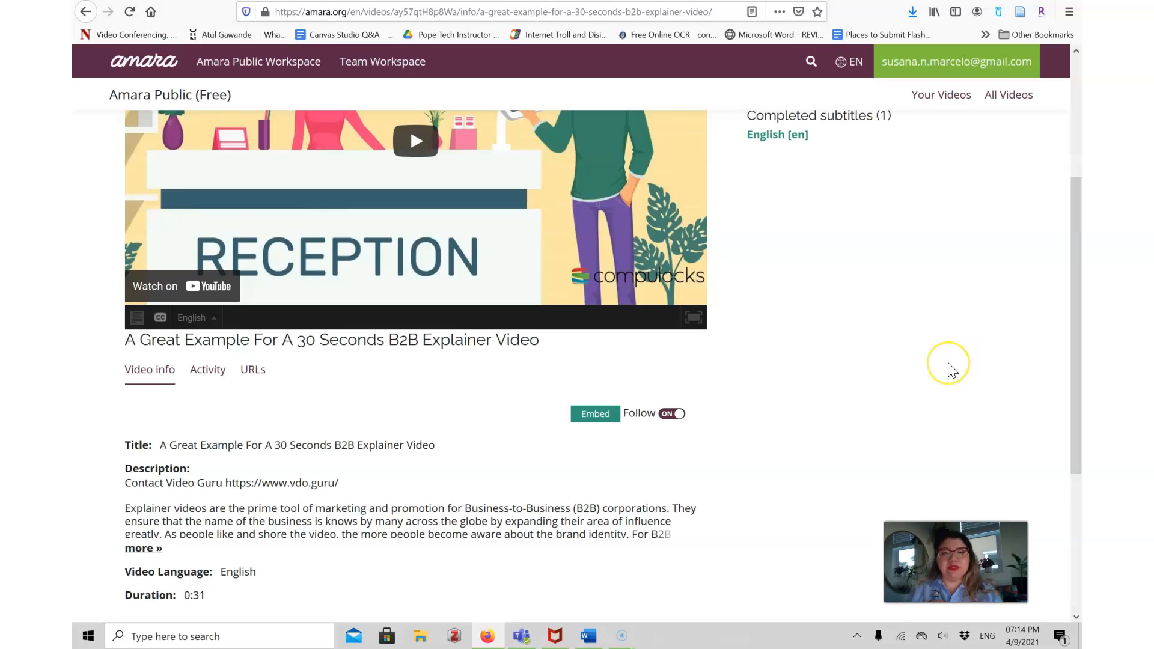